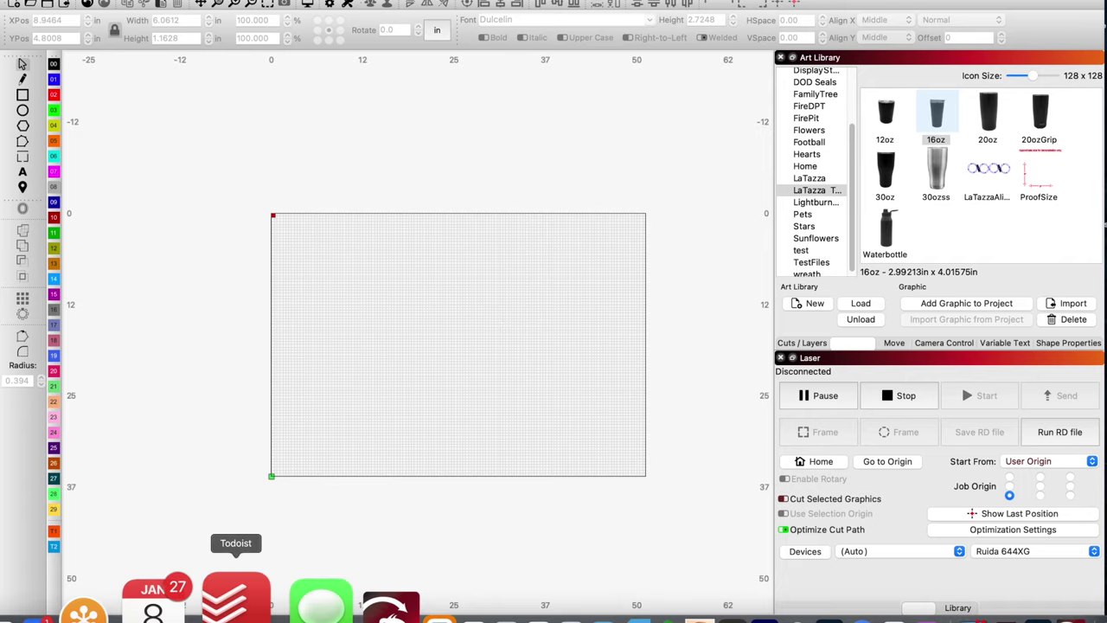
Bring the Safari window showing Google's home page in front of LightBurn
{"action": "left_click", "coordinate": [119, 616]}
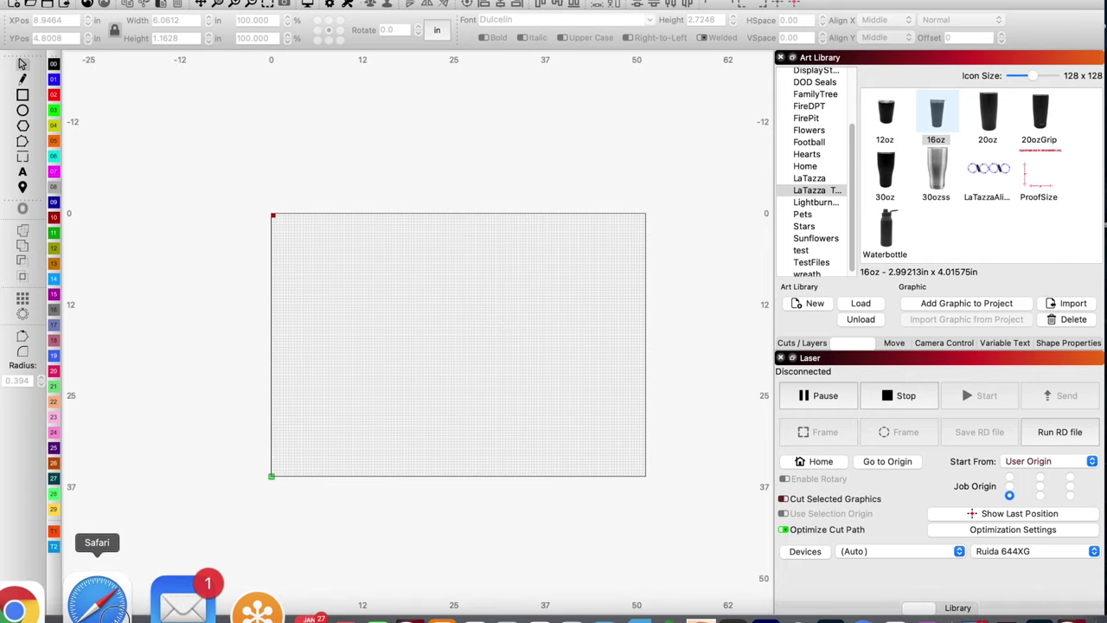
Search Google for 'stl grayscale bee' and preview the square framed bee relief in Images
{"action": "left_click", "coordinate": [480, 299]}
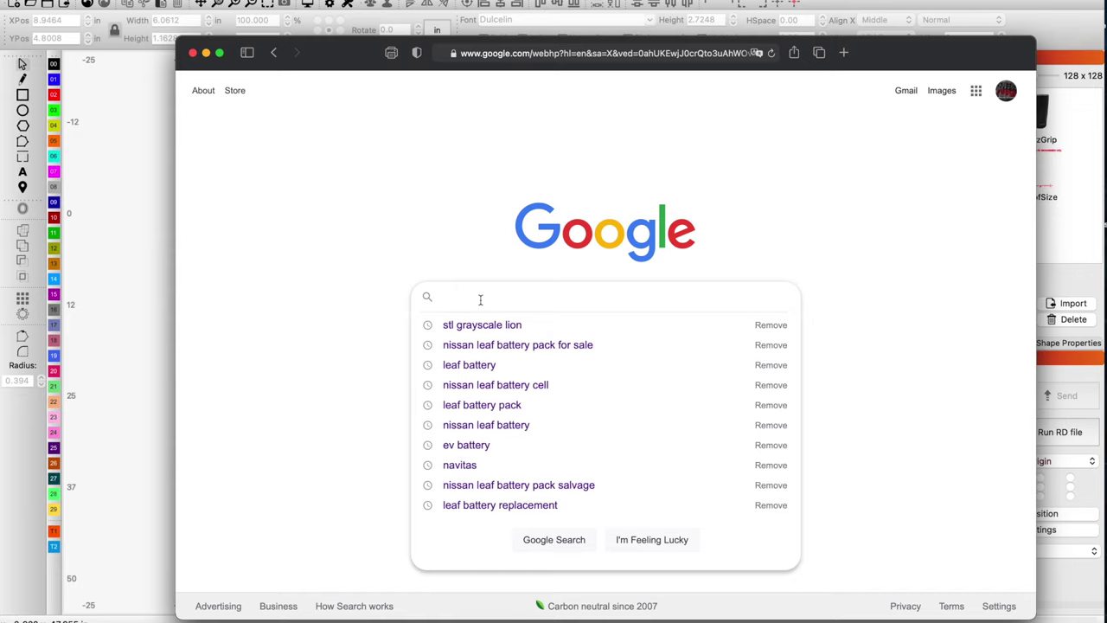
{"action": "type", "text": "stl gray"}
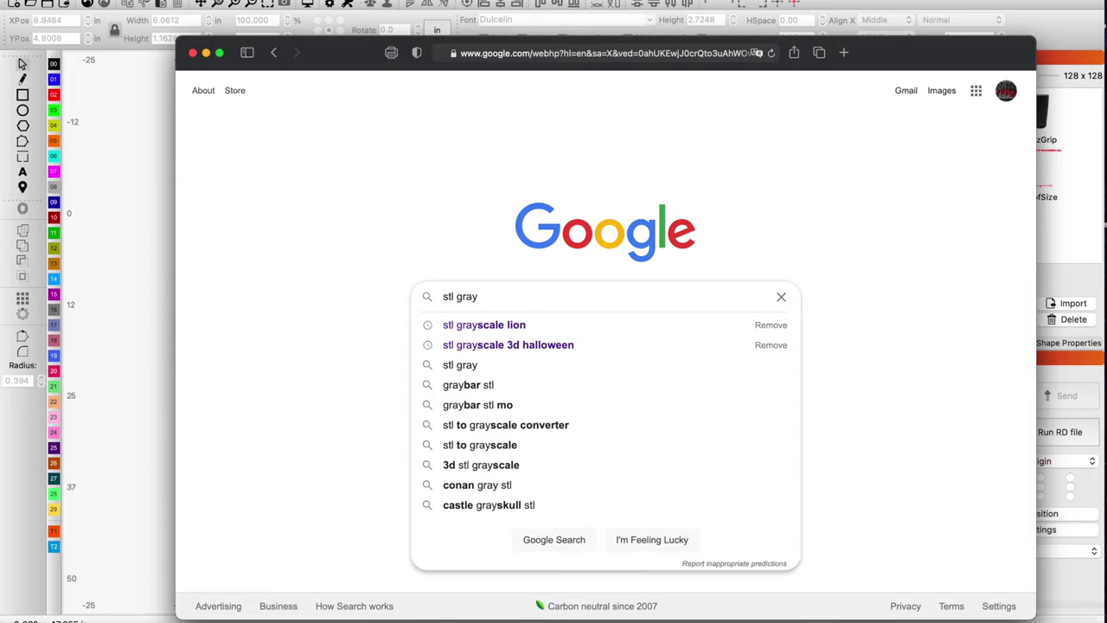
{"action": "type", "text": "scale"}
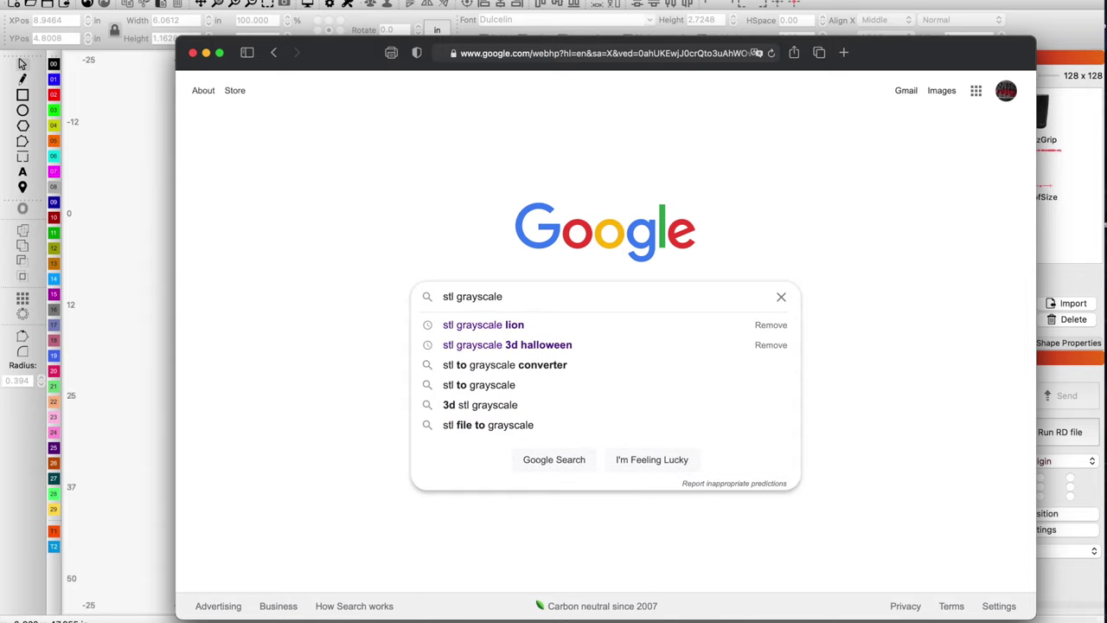
{"action": "type", "text": " bee"}
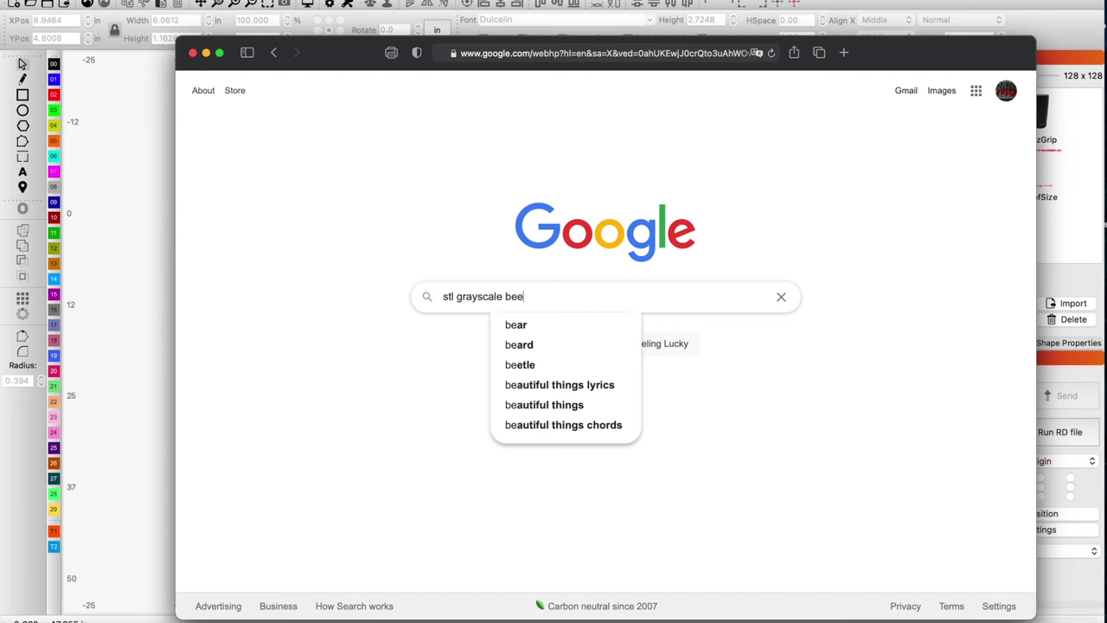
{"action": "key", "text": "Return"}
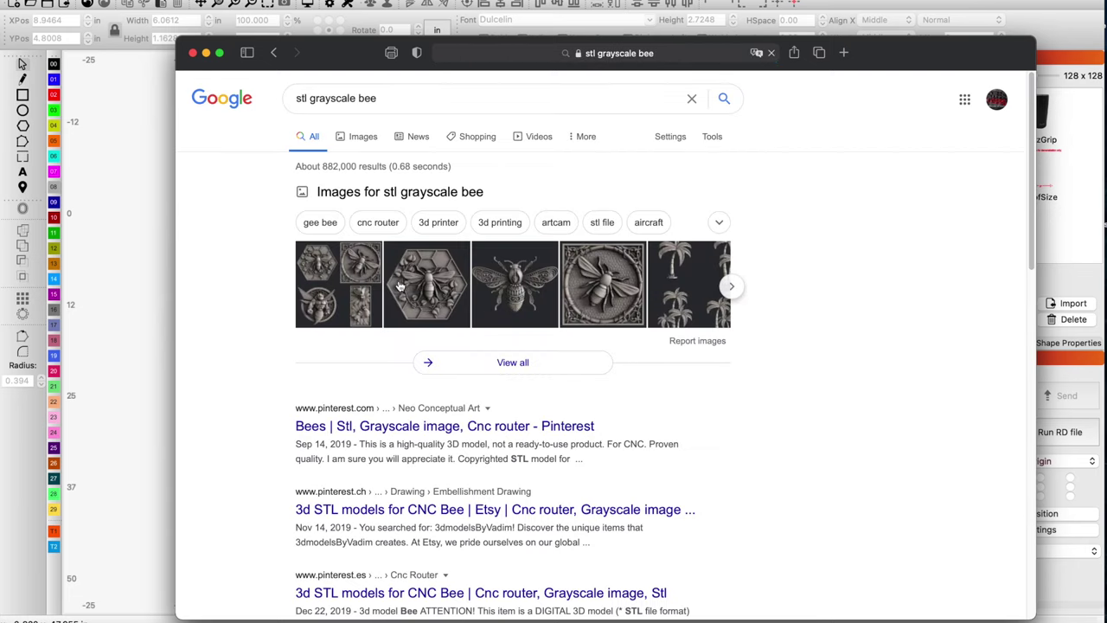
{"action": "left_click", "coordinate": [593, 295]}
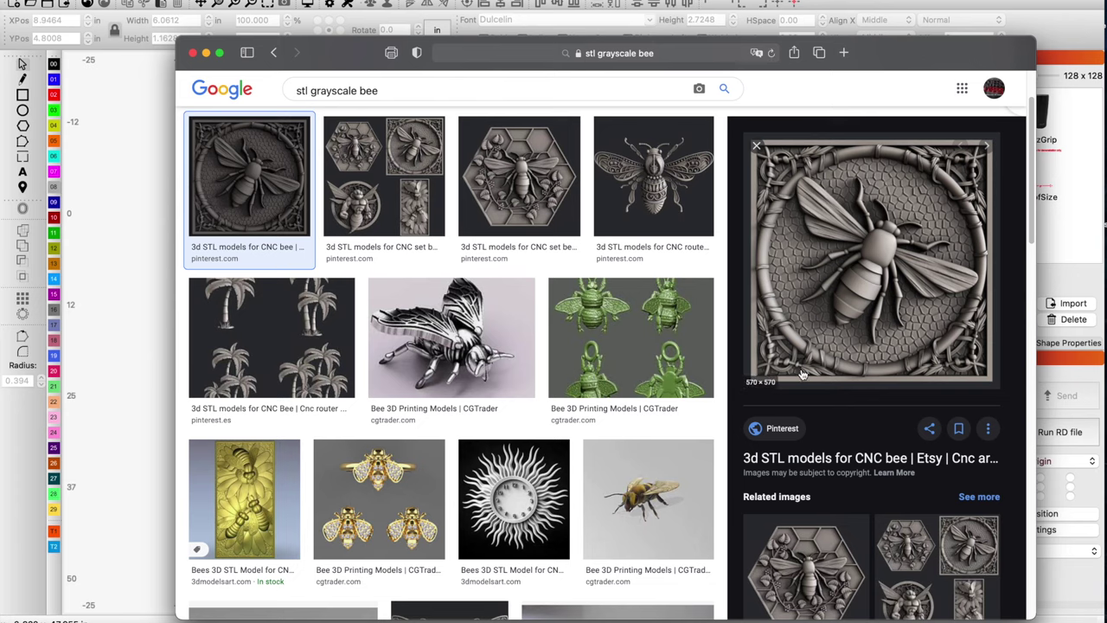
{"action": "scroll", "coordinate": [801, 373], "scroll_direction": "down", "scroll_amount": 2}
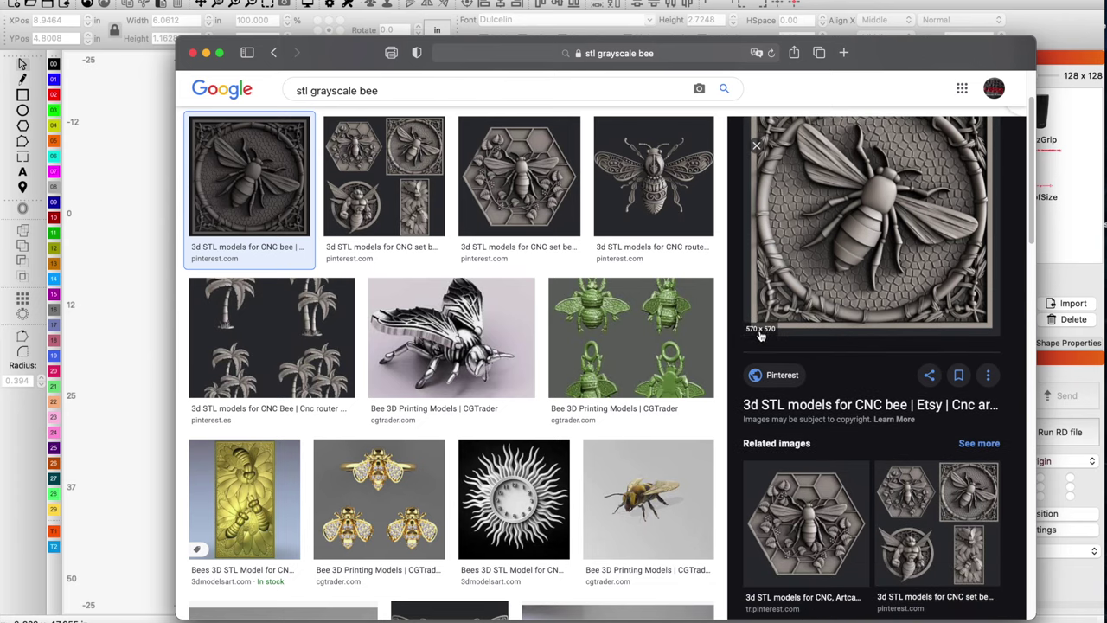
{"action": "scroll", "coordinate": [804, 340], "scroll_direction": "down", "scroll_amount": 3}
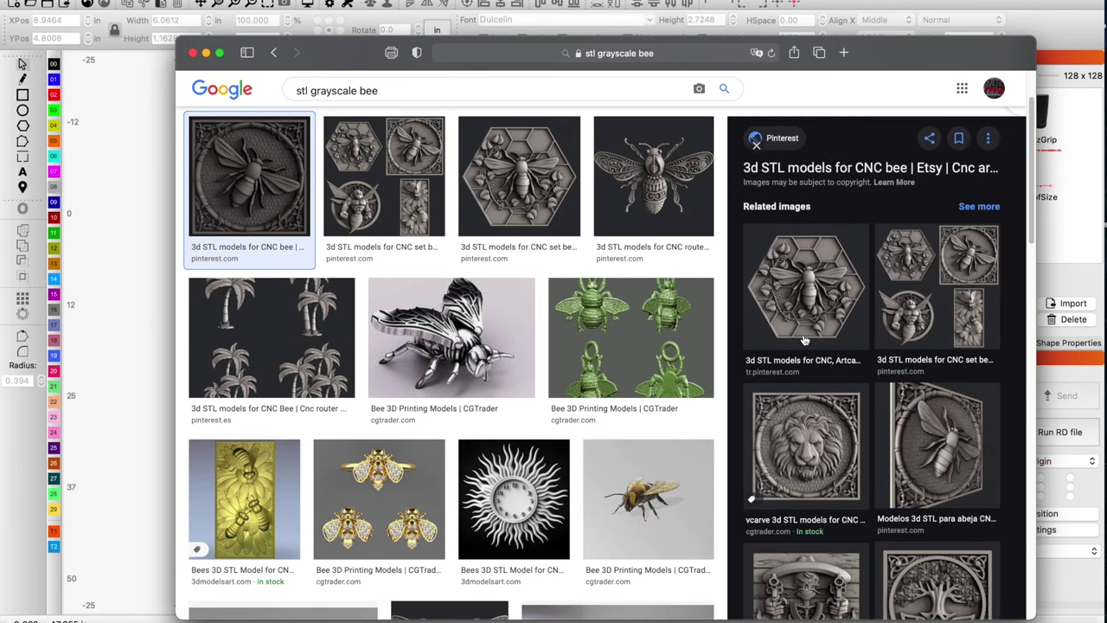
{"action": "scroll", "coordinate": [802, 342], "scroll_direction": "up", "scroll_amount": 3}
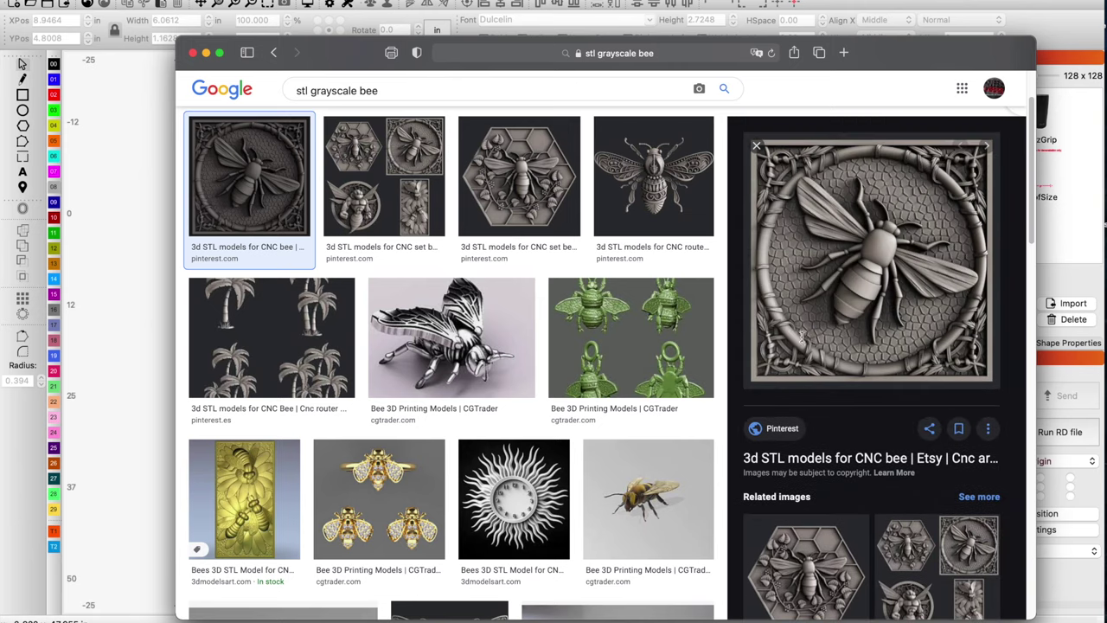
{"action": "scroll", "coordinate": [433, 302], "scroll_direction": "up", "scroll_amount": 2}
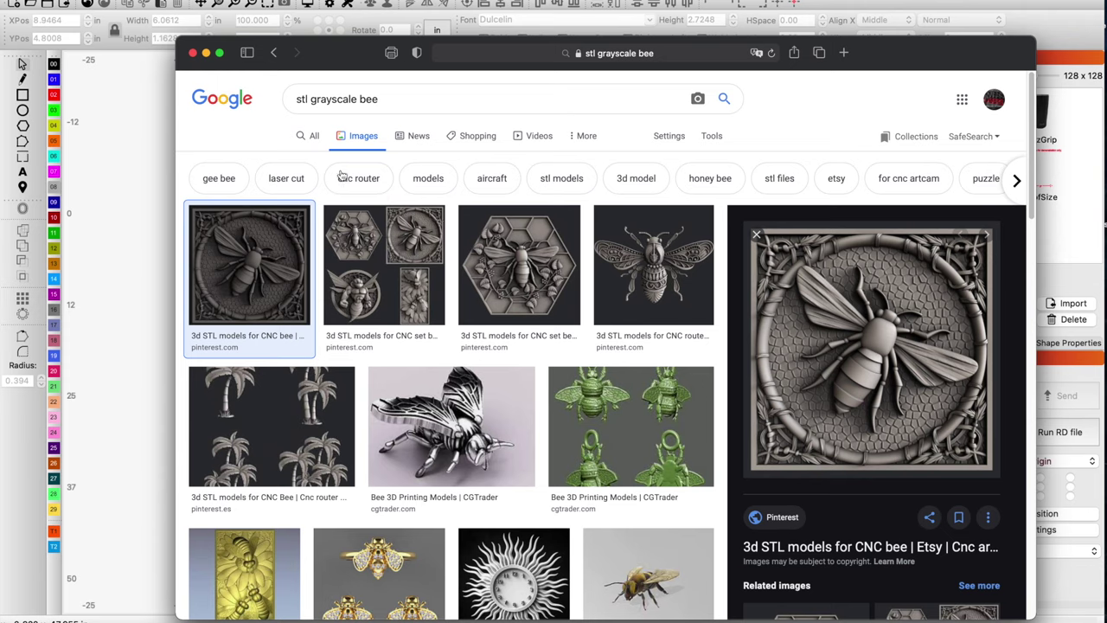
Try limiting image results to Large size, then go back to the unfiltered results
{"action": "left_click", "coordinate": [711, 136]}
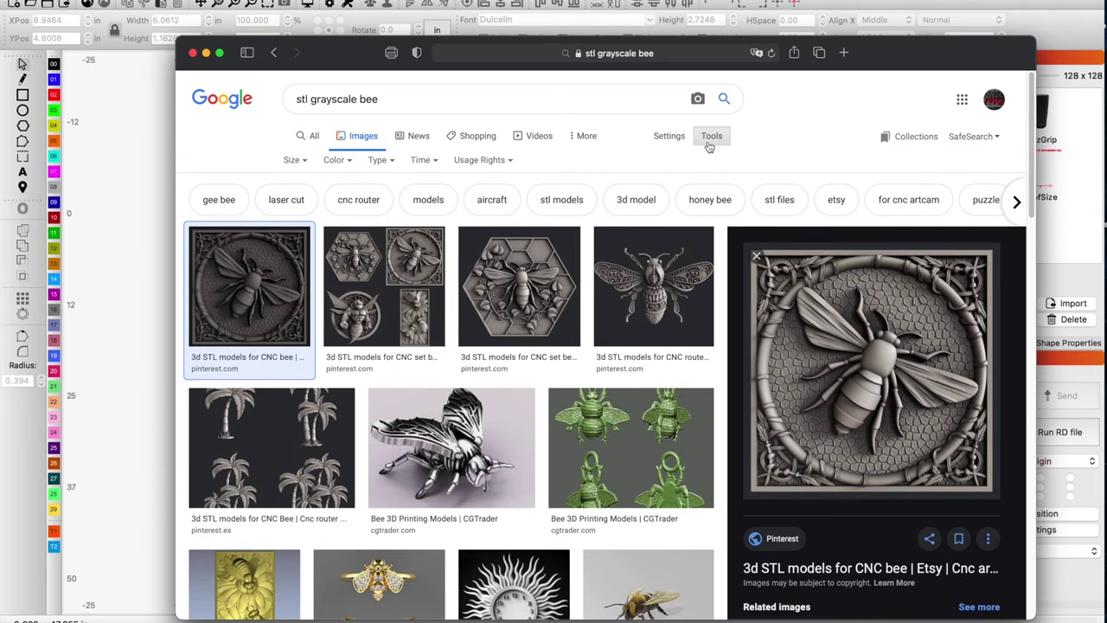
{"action": "left_click", "coordinate": [295, 160]}
{"action": "left_click", "coordinate": [299, 208]}
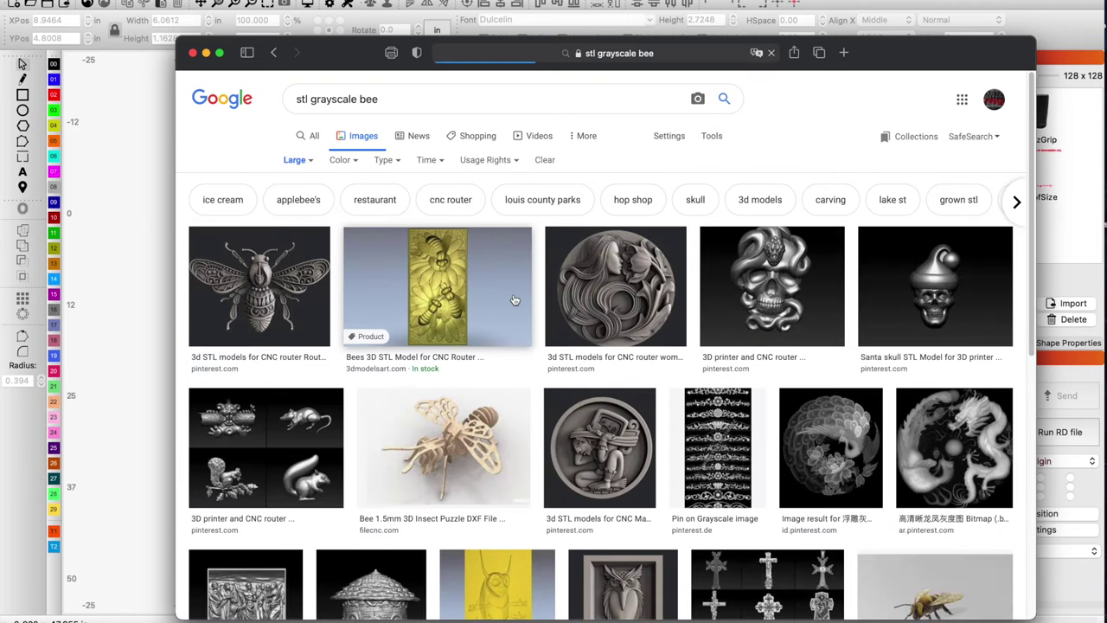
{"action": "scroll", "coordinate": [417, 301], "scroll_direction": "down", "scroll_amount": 5}
{"action": "scroll", "coordinate": [514, 299], "scroll_direction": "down", "scroll_amount": 2}
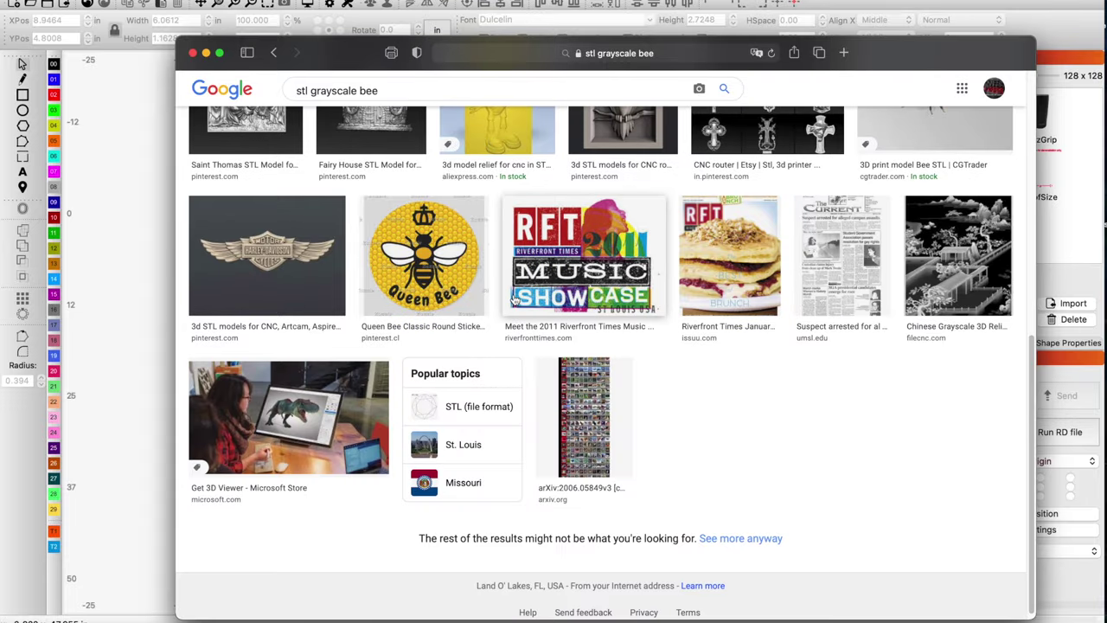
{"action": "scroll", "coordinate": [512, 298], "scroll_direction": "up", "scroll_amount": 5}
{"action": "scroll", "coordinate": [512, 297], "scroll_direction": "up", "scroll_amount": 3}
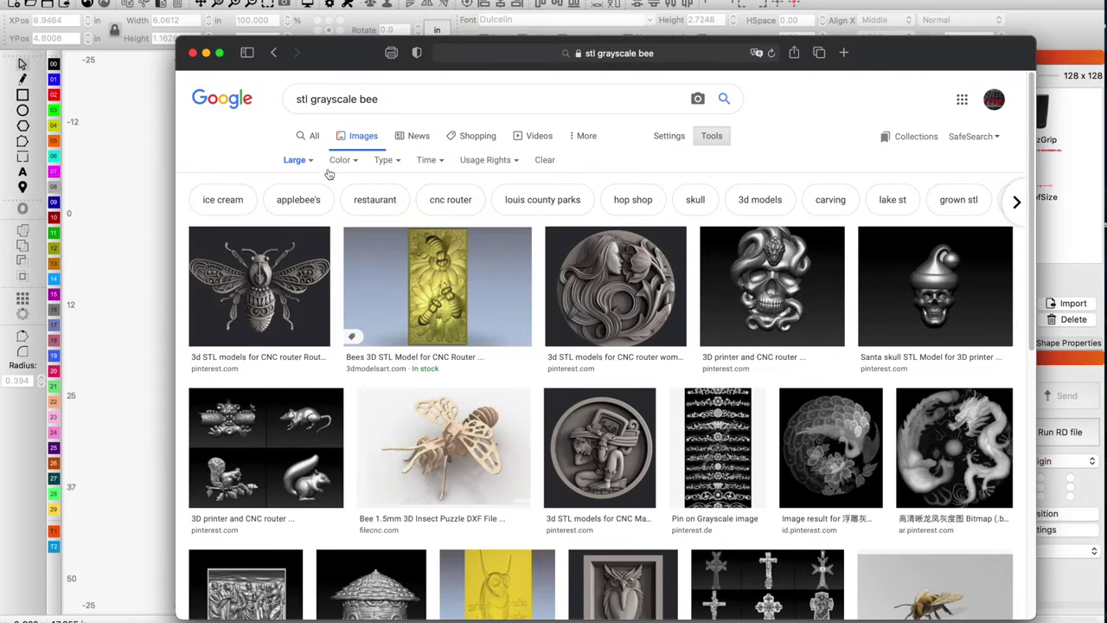
{"action": "left_click", "coordinate": [274, 53]}
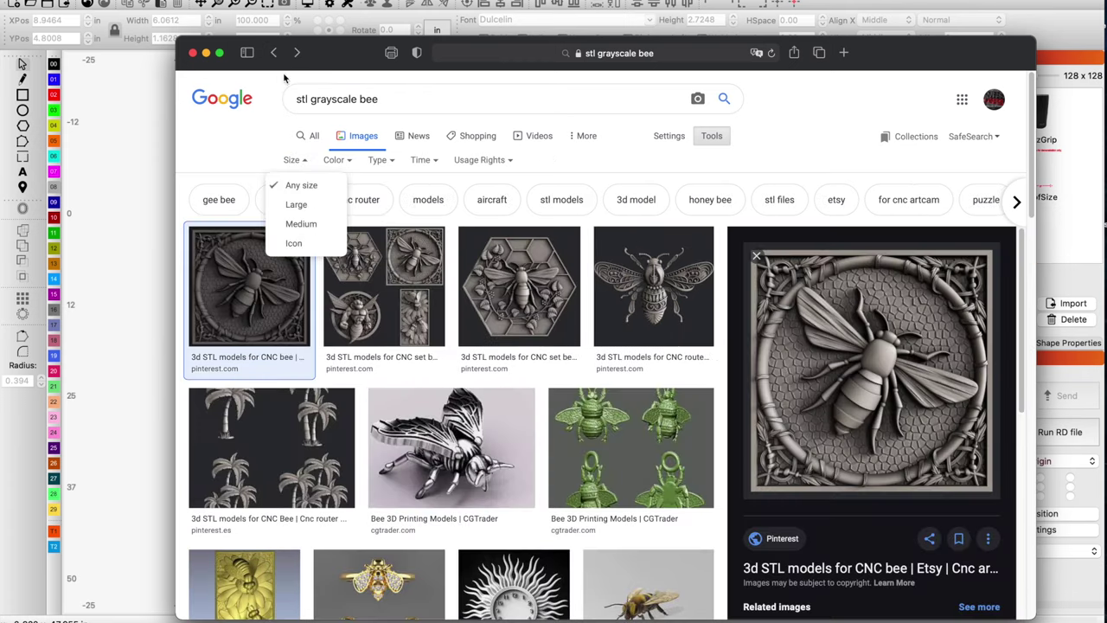
Save the square framed bee relief preview image to the Downloads folder
{"action": "scroll", "coordinate": [531, 398], "scroll_direction": "down", "scroll_amount": 10}
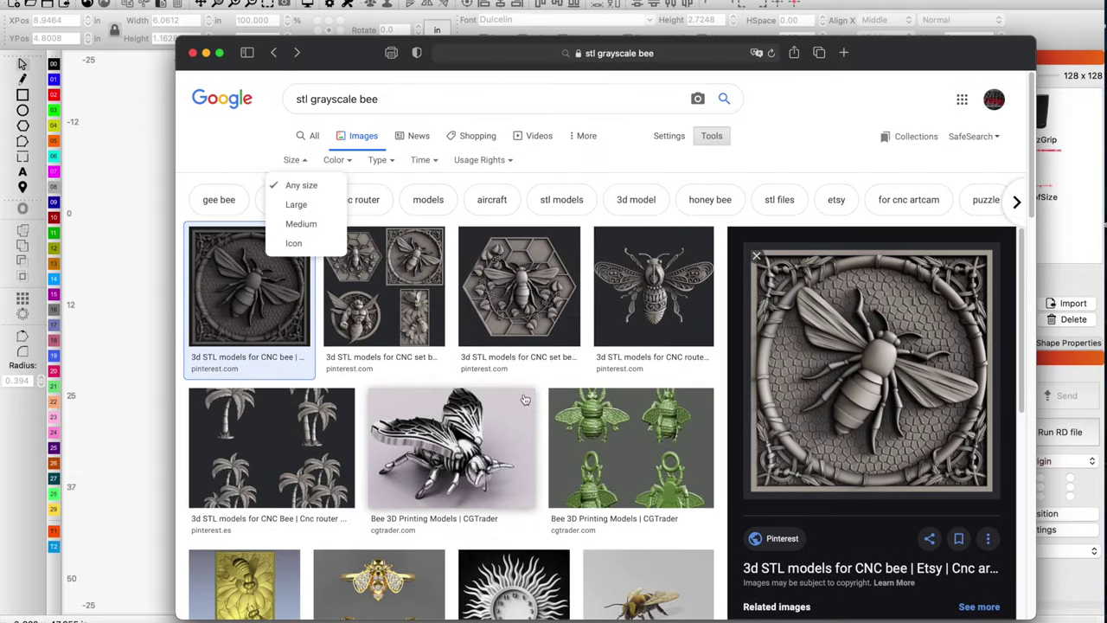
{"action": "scroll", "coordinate": [529, 402], "scroll_direction": "down", "scroll_amount": 10}
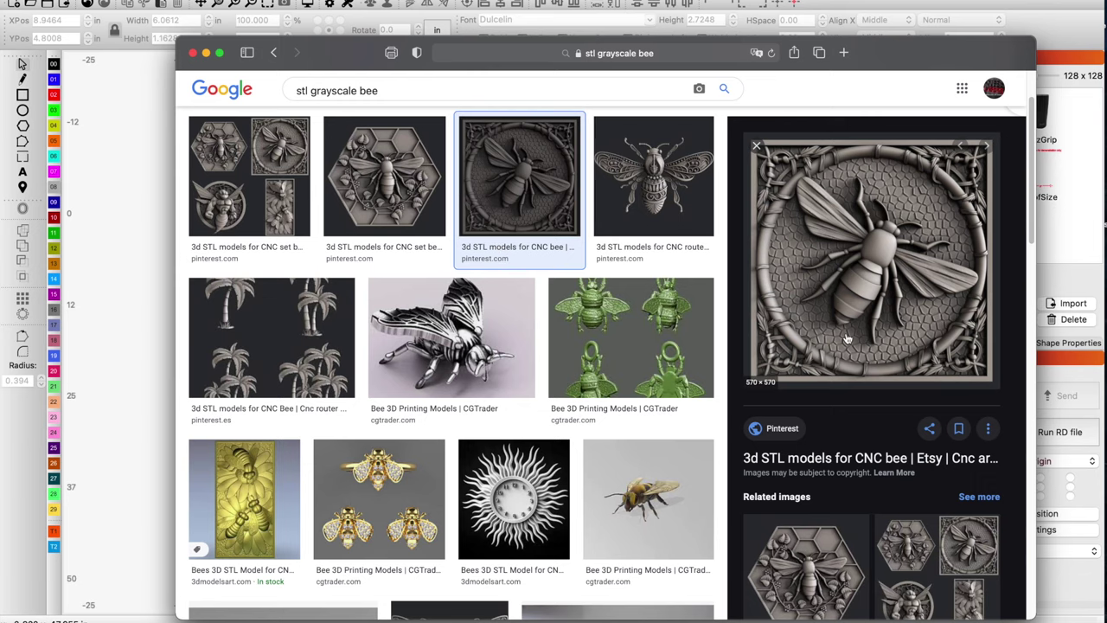
{"action": "scroll", "coordinate": [838, 332], "scroll_direction": "down", "scroll_amount": 3}
{"action": "scroll", "coordinate": [838, 332], "scroll_direction": "down", "scroll_amount": 3}
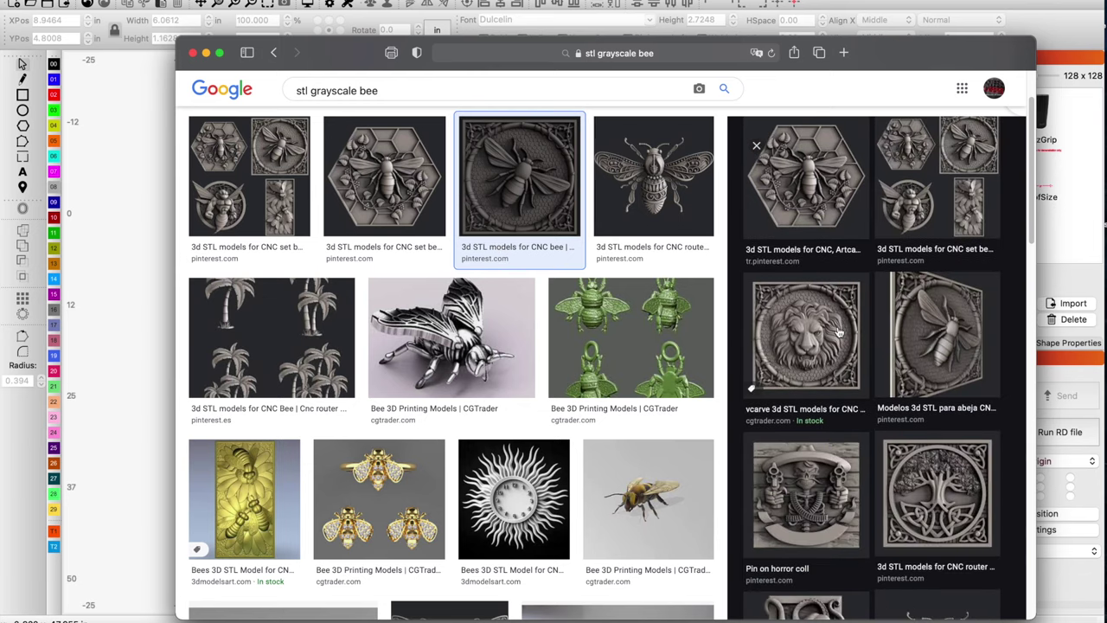
{"action": "scroll", "coordinate": [943, 365], "scroll_direction": "down", "scroll_amount": 5}
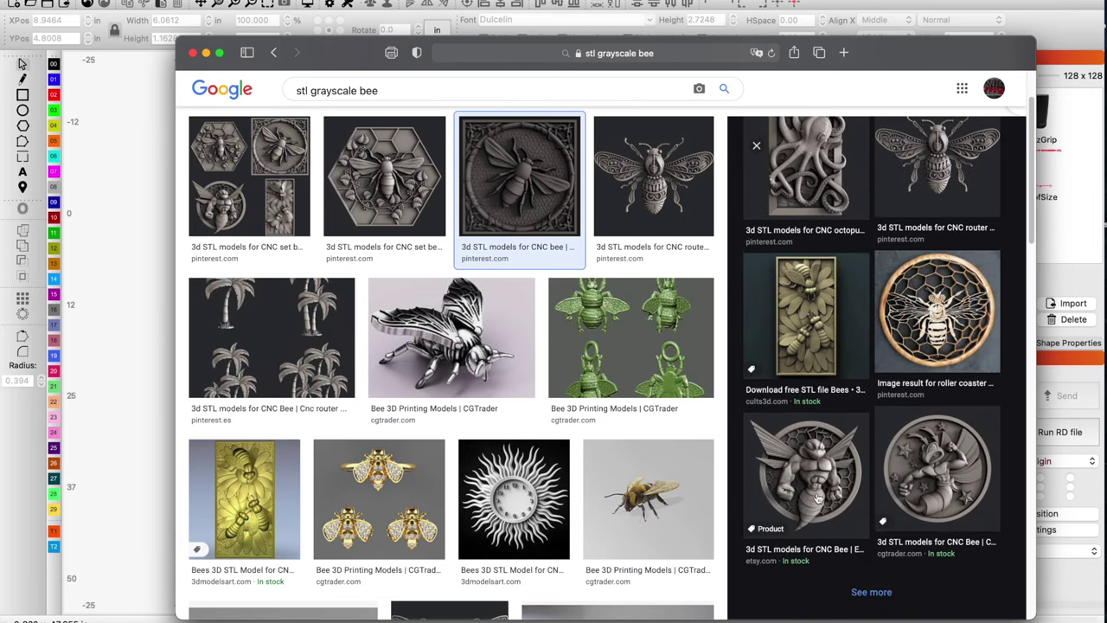
{"action": "scroll", "coordinate": [822, 491], "scroll_direction": "up", "scroll_amount": 15}
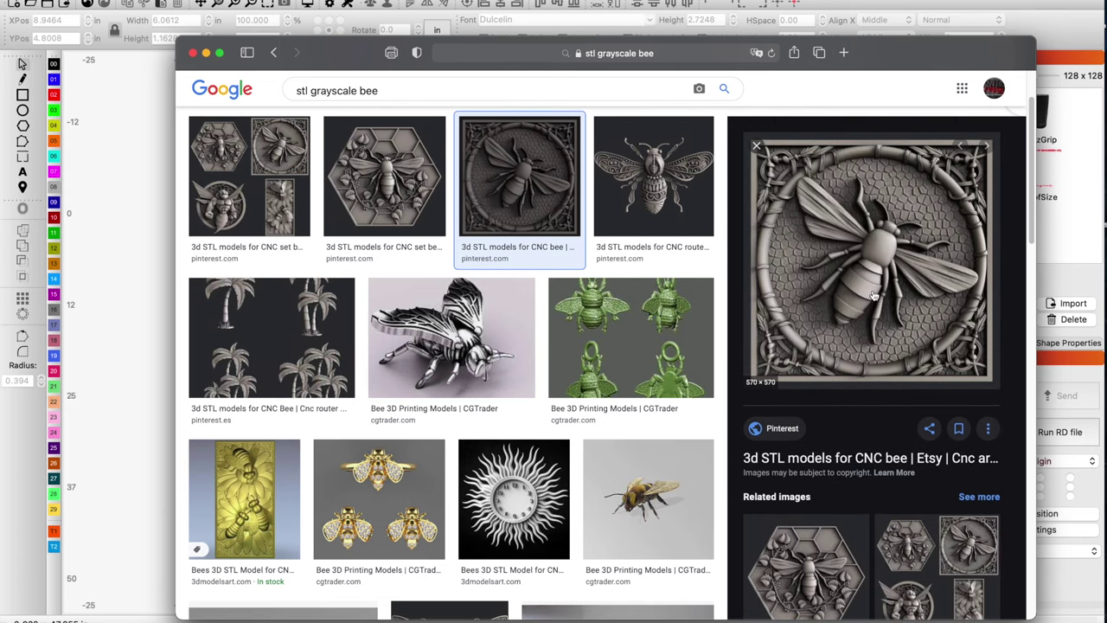
{"action": "right_click", "coordinate": [868, 294]}
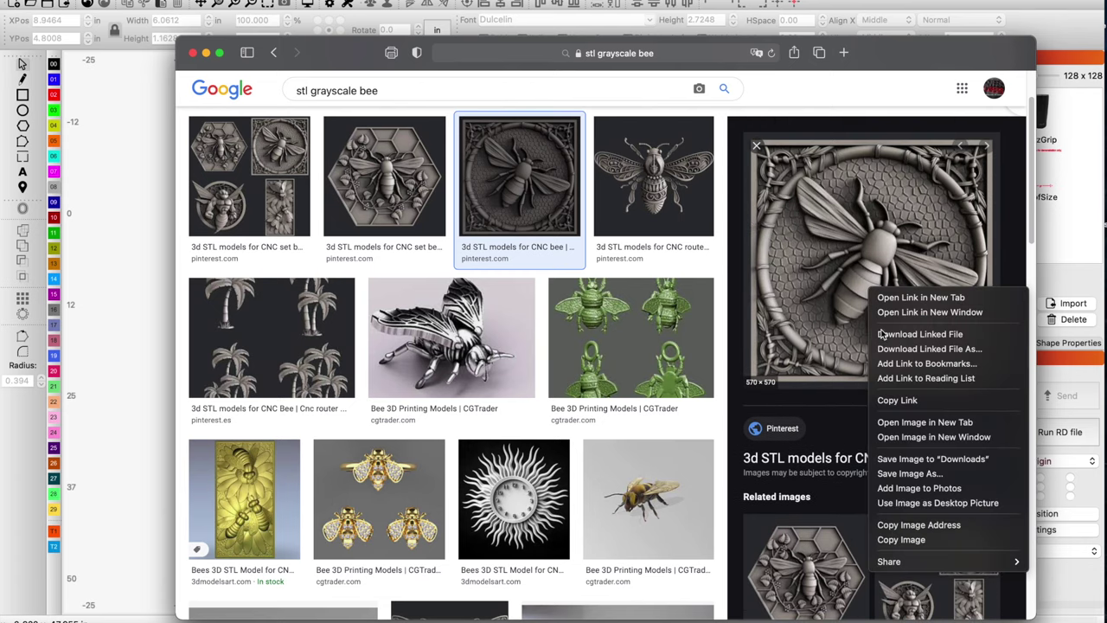
{"action": "left_click", "coordinate": [903, 460]}
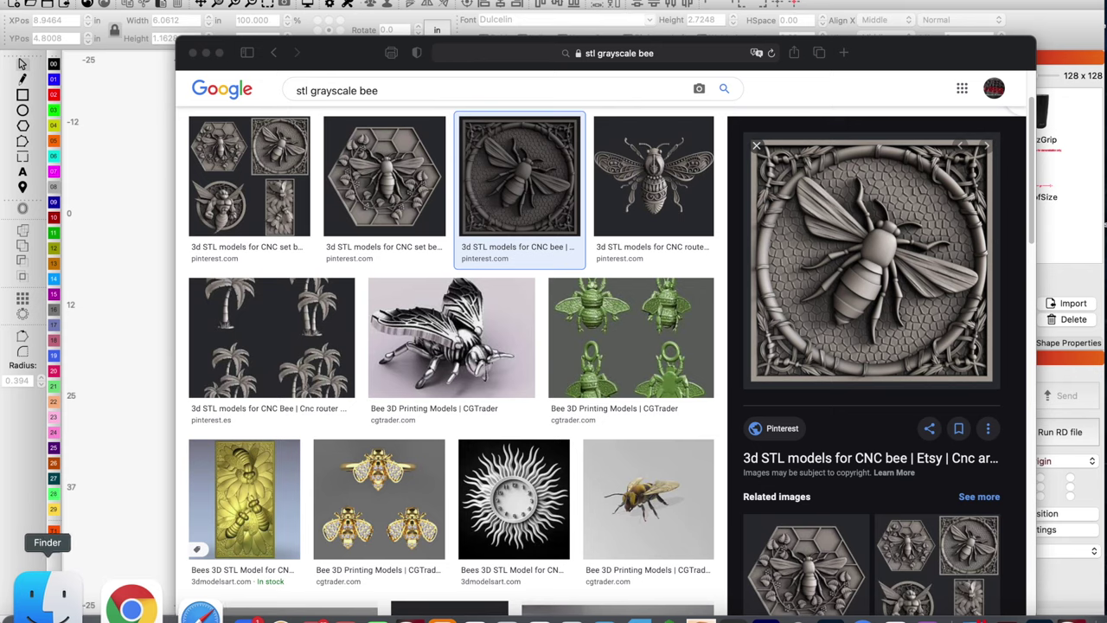
Open the downloaded ea6d2c… bee JPEG from Downloads with Adobe Photoshop 2020
{"action": "left_click", "coordinate": [49, 597]}
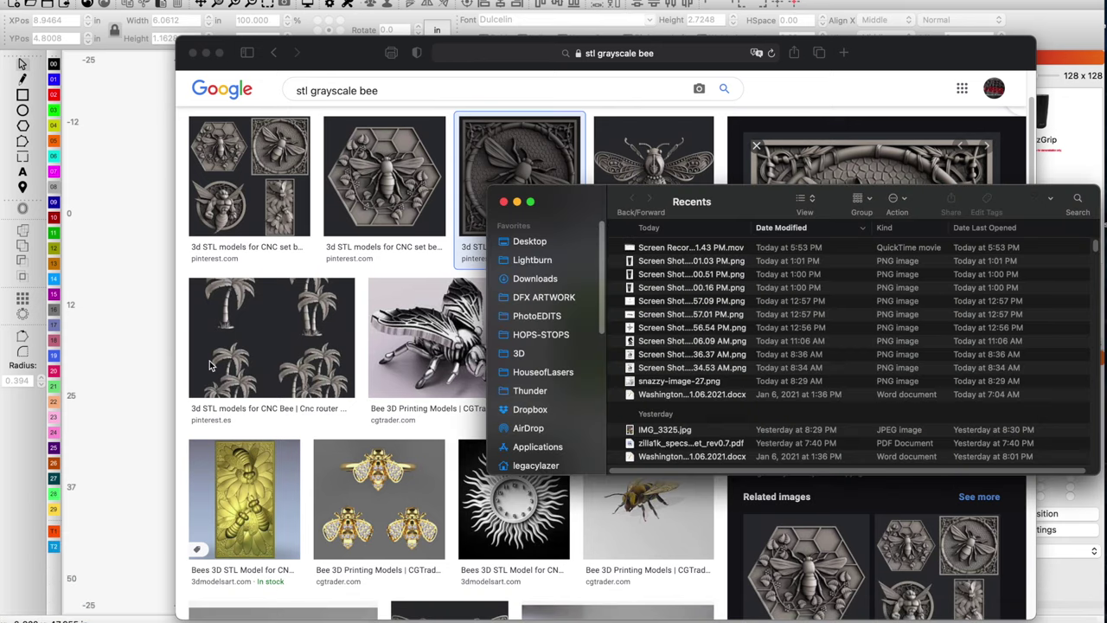
{"action": "left_click", "coordinate": [542, 280]}
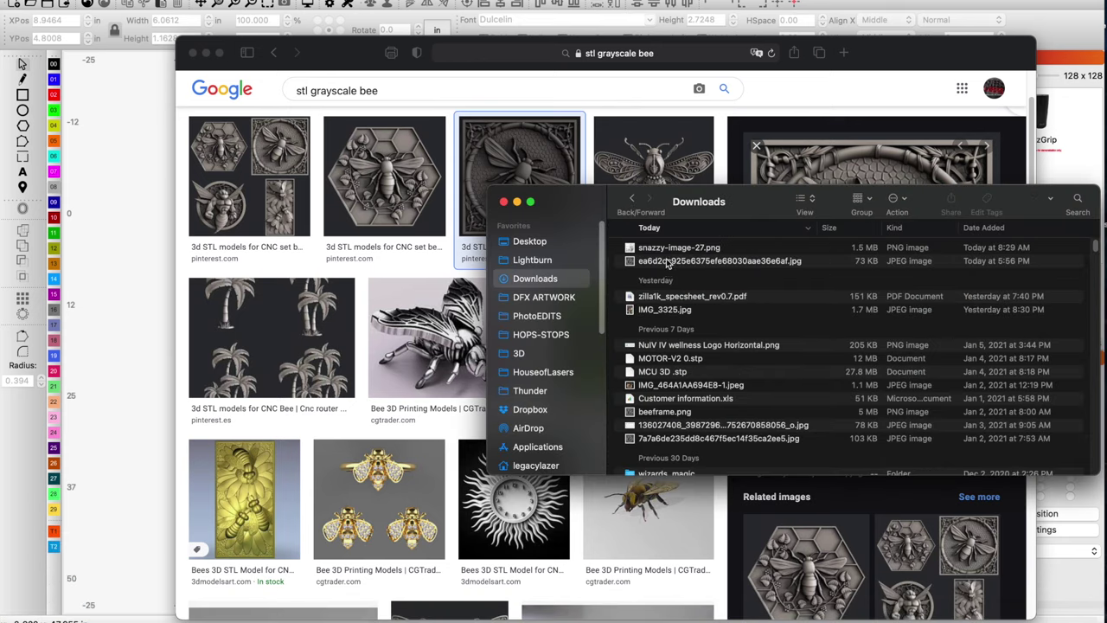
{"action": "right_click", "coordinate": [670, 261]}
{"action": "mouse_move", "coordinate": [681, 284]}
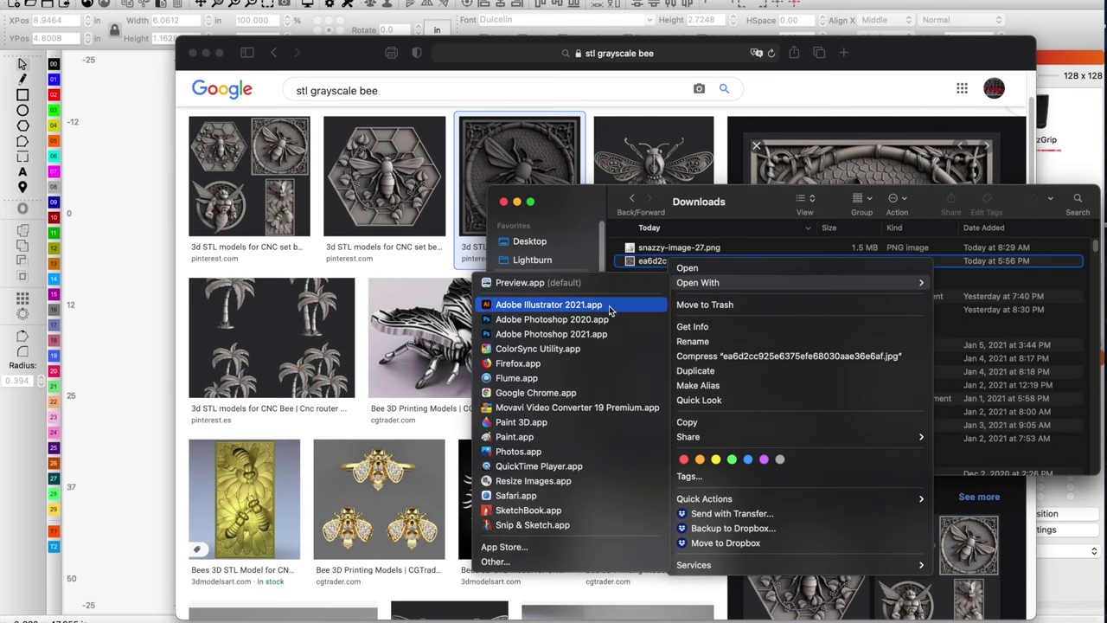
{"action": "left_click", "coordinate": [584, 322]}
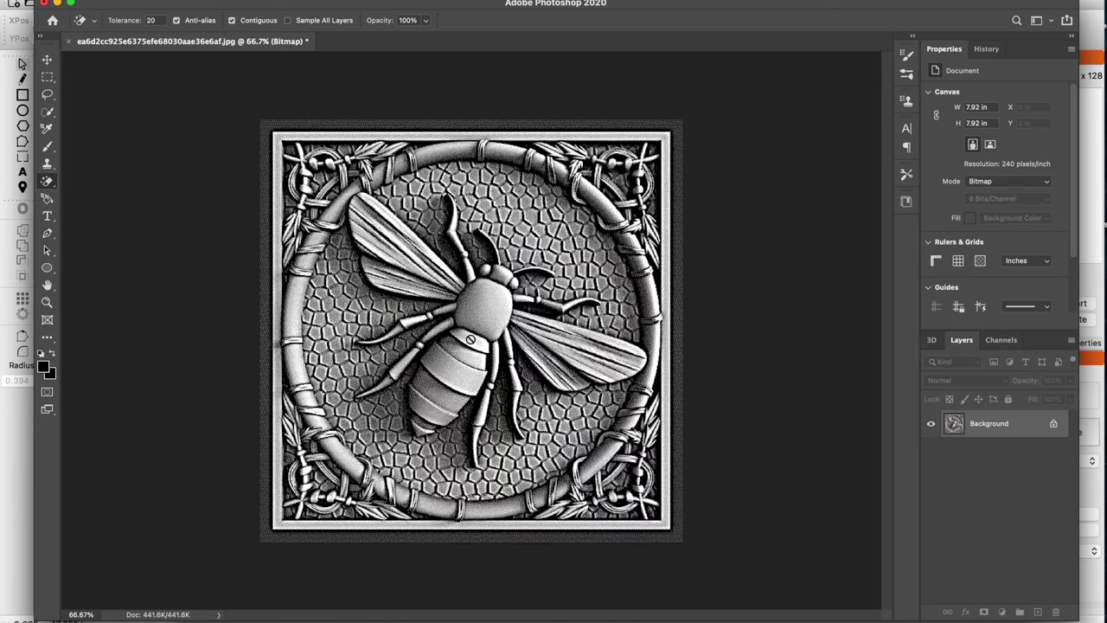
Undo the Bitmap conversion so the bee image is grayscale again
{"action": "key", "text": "super+z"}
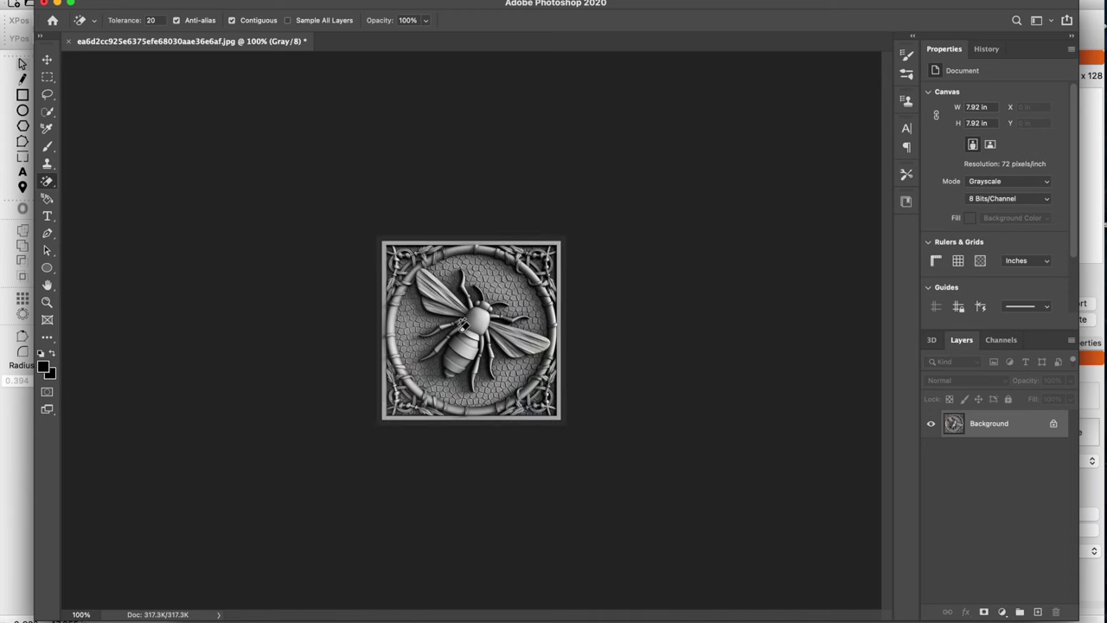
{"action": "scroll", "coordinate": [463, 324], "scroll_direction": "up", "scroll_amount": 6}
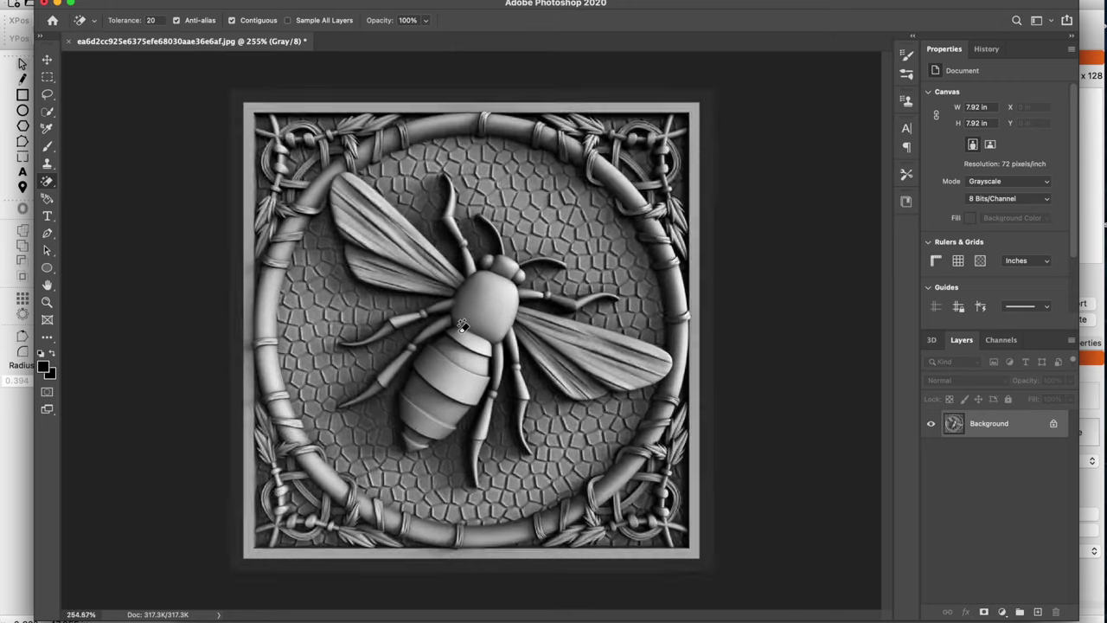
{"action": "scroll", "coordinate": [462, 324], "scroll_direction": "down", "scroll_amount": 3}
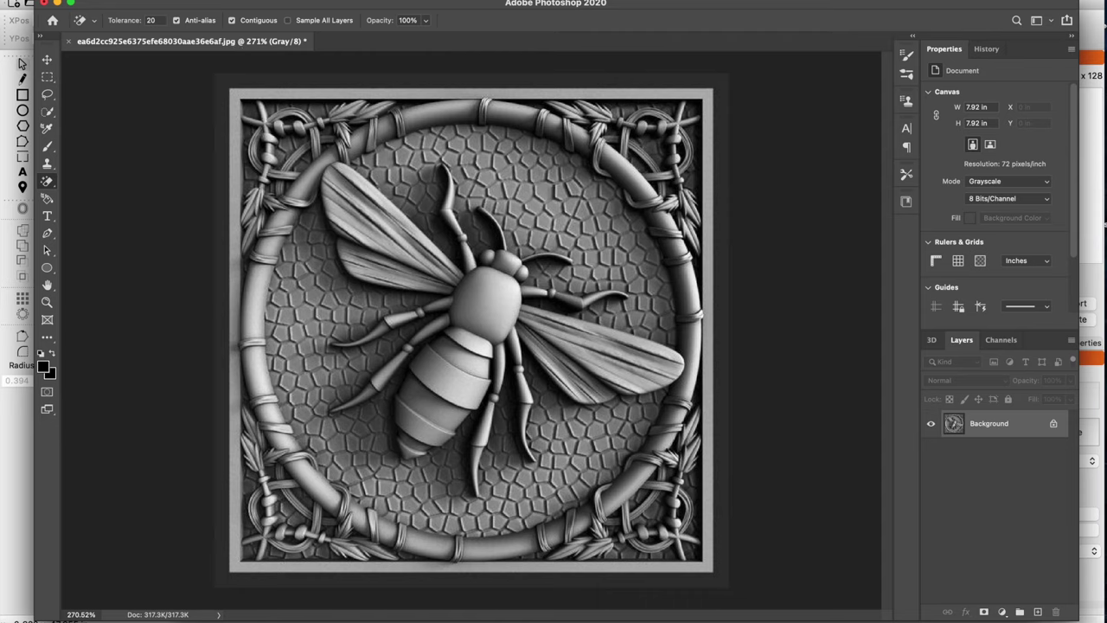
Apply legacy Brightness/Contrast with Brightness -12 and Contrast -26
{"action": "left_click", "coordinate": [178, 1]}
{"action": "mouse_move", "coordinate": [294, 4]}
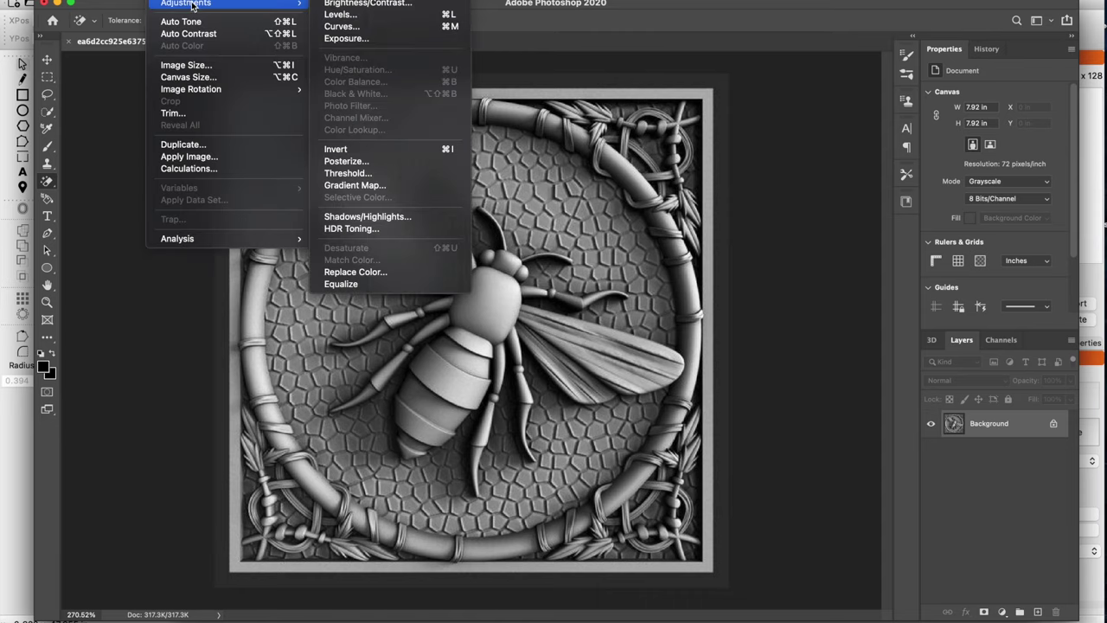
{"action": "left_click", "coordinate": [350, 5]}
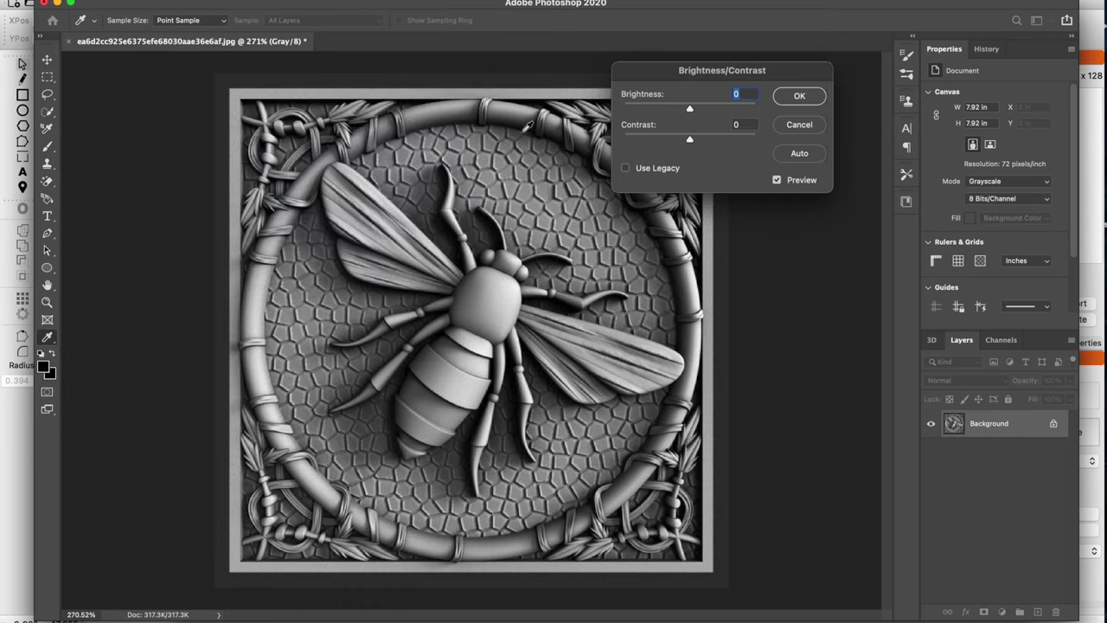
{"action": "left_click", "coordinate": [660, 169]}
{"action": "left_click_drag", "start_coordinate": [689, 139], "coordinate": [698, 141]}
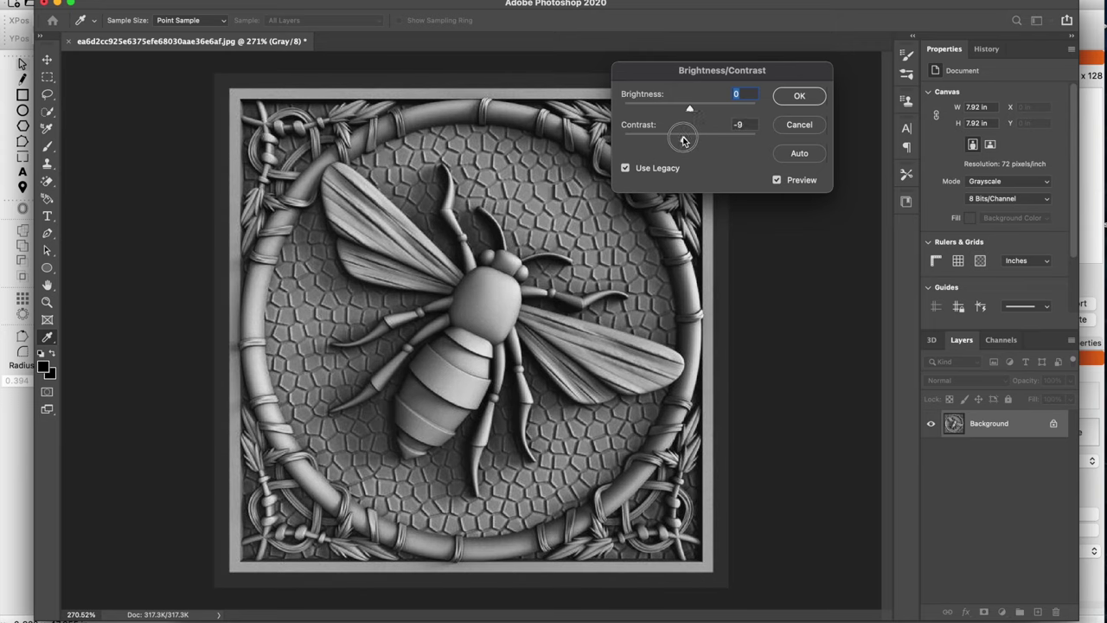
{"action": "mouse_move", "coordinate": [681, 140]}
{"action": "left_mouse_down"}
{"action": "mouse_move", "coordinate": [667, 141]}
{"action": "mouse_move", "coordinate": [682, 141]}
{"action": "mouse_move", "coordinate": [699, 109]}
{"action": "mouse_move", "coordinate": [682, 108]}
{"action": "mouse_move", "coordinate": [684, 139]}
{"action": "mouse_move", "coordinate": [673, 142]}
{"action": "left_mouse_up"}
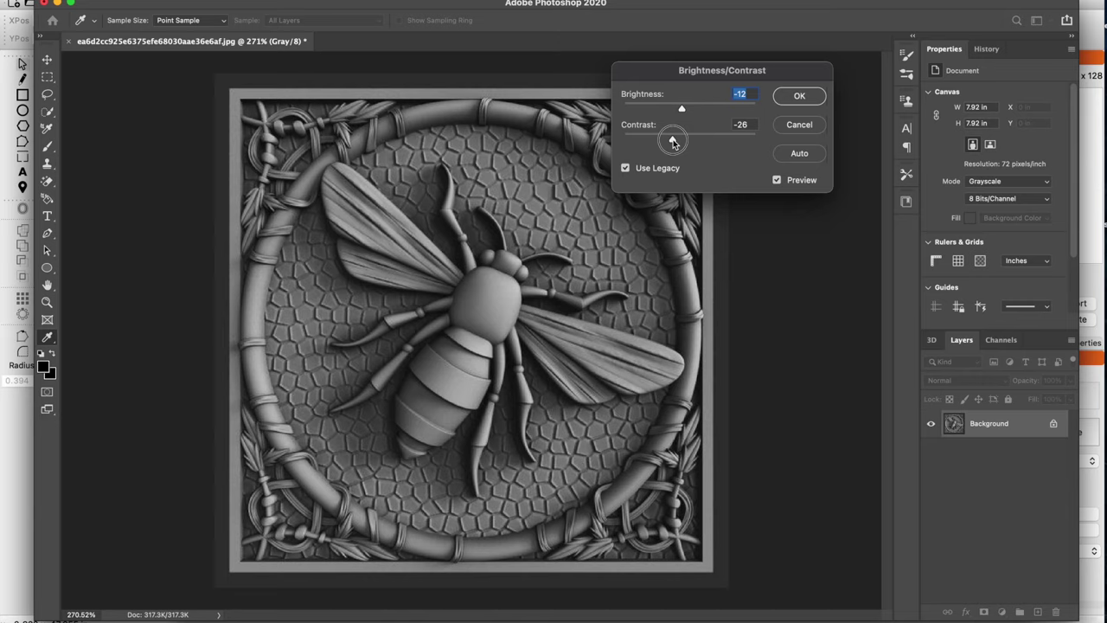
{"action": "left_click", "coordinate": [797, 95]}
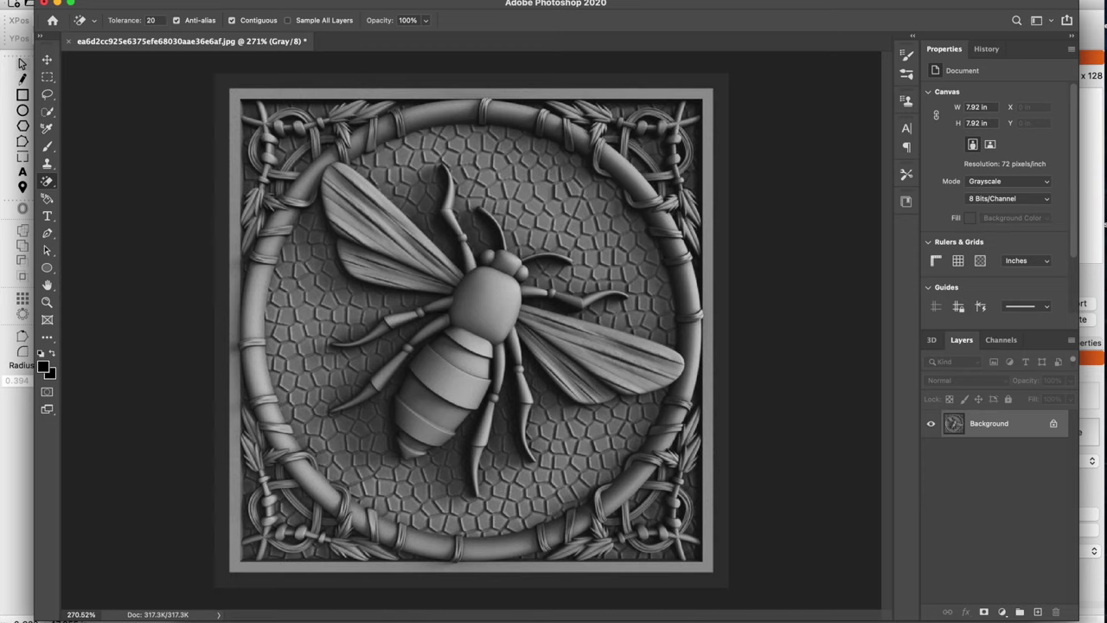
Apply Smart Sharpen with Amount 277%, Radius 3.2 px and Reduce Noise 100%
{"action": "left_click", "coordinate": [311, 1]}
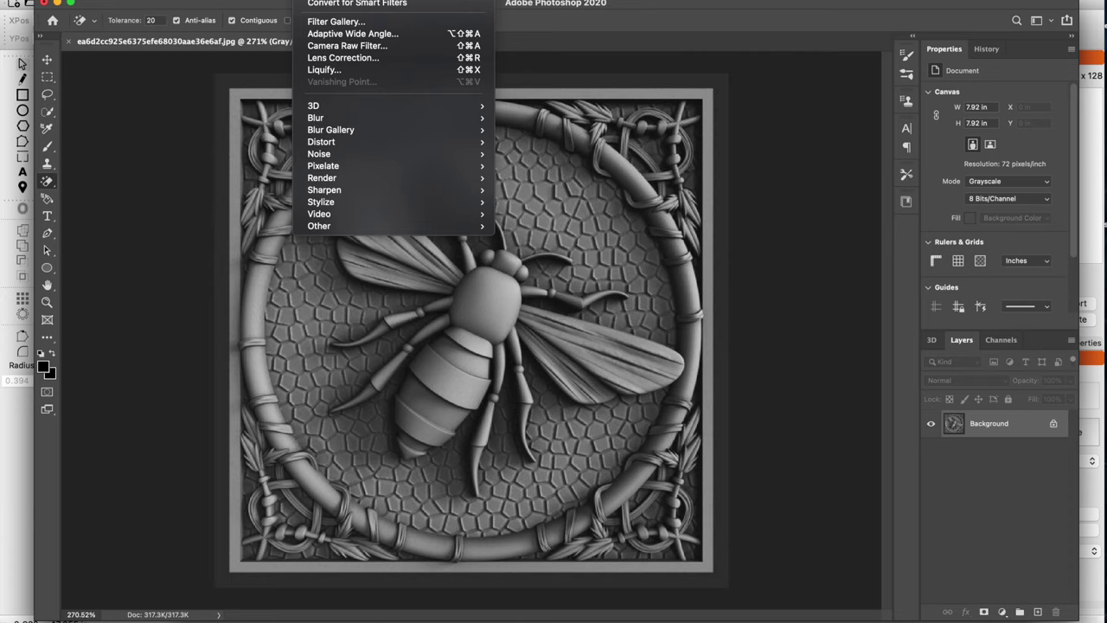
{"action": "mouse_move", "coordinate": [364, 189]}
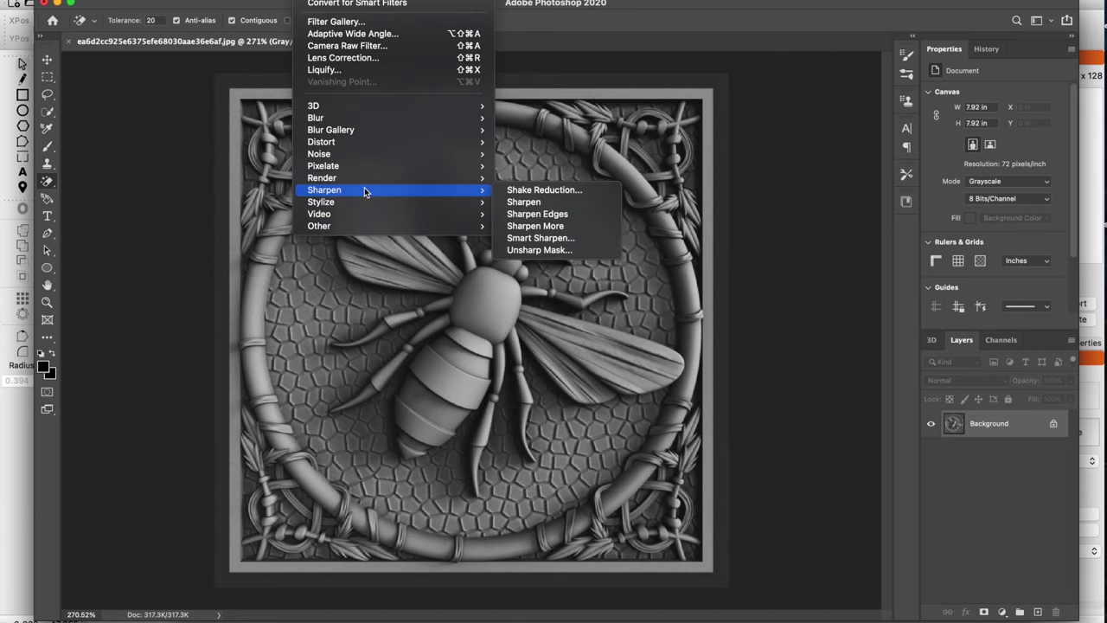
{"action": "left_click", "coordinate": [594, 240]}
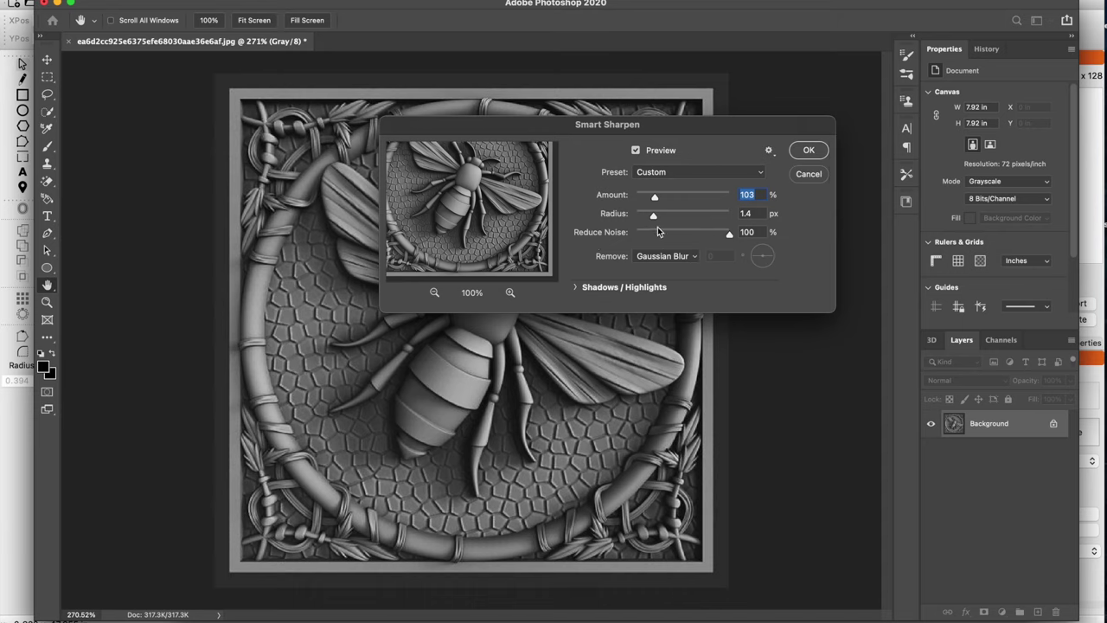
{"action": "mouse_move", "coordinate": [656, 199]}
{"action": "left_mouse_down"}
{"action": "mouse_move", "coordinate": [686, 199]}
{"action": "mouse_move", "coordinate": [665, 215]}
{"action": "left_mouse_up"}
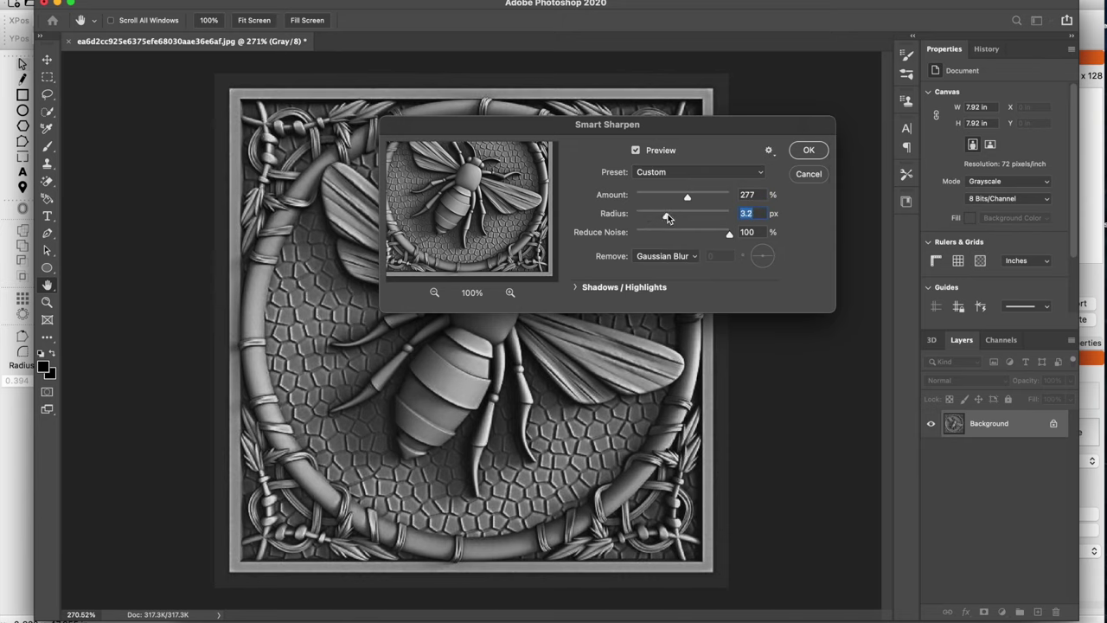
{"action": "left_click", "coordinate": [808, 149]}
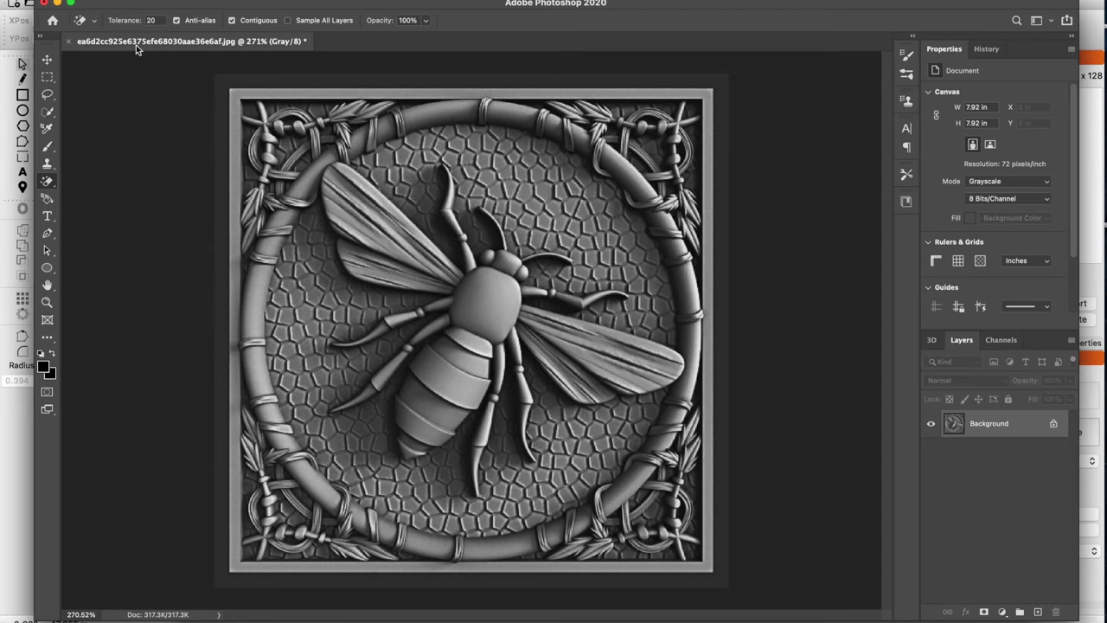
Set the image size to 4 in wide at 400 pixels/inch, giving 1600 × 1600 px
{"action": "left_click", "coordinate": [160, 1]}
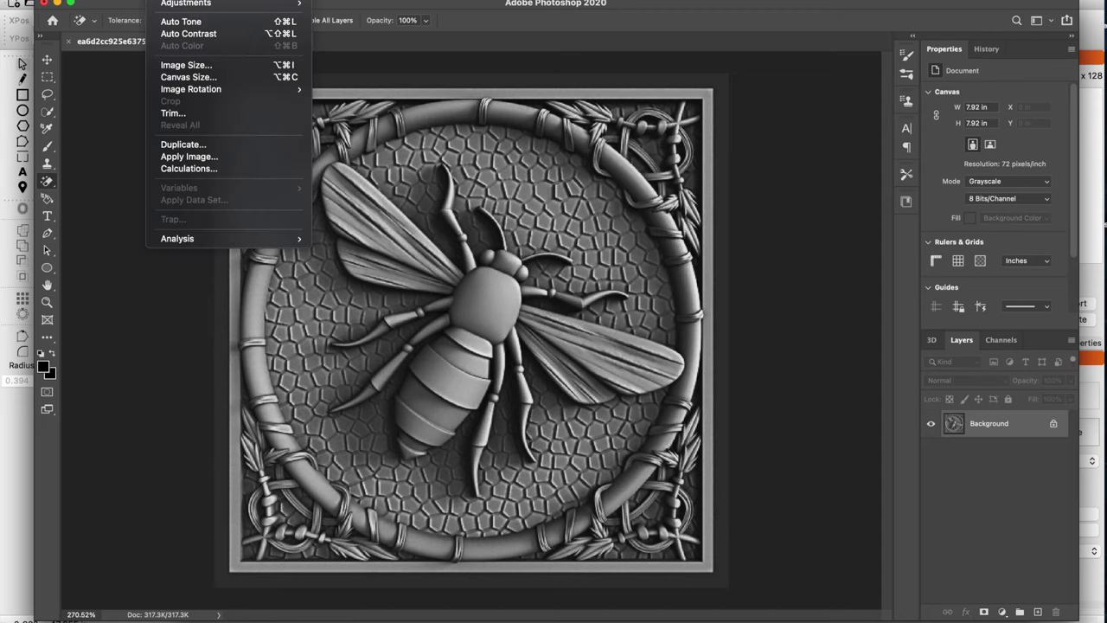
{"action": "left_click", "coordinate": [185, 65]}
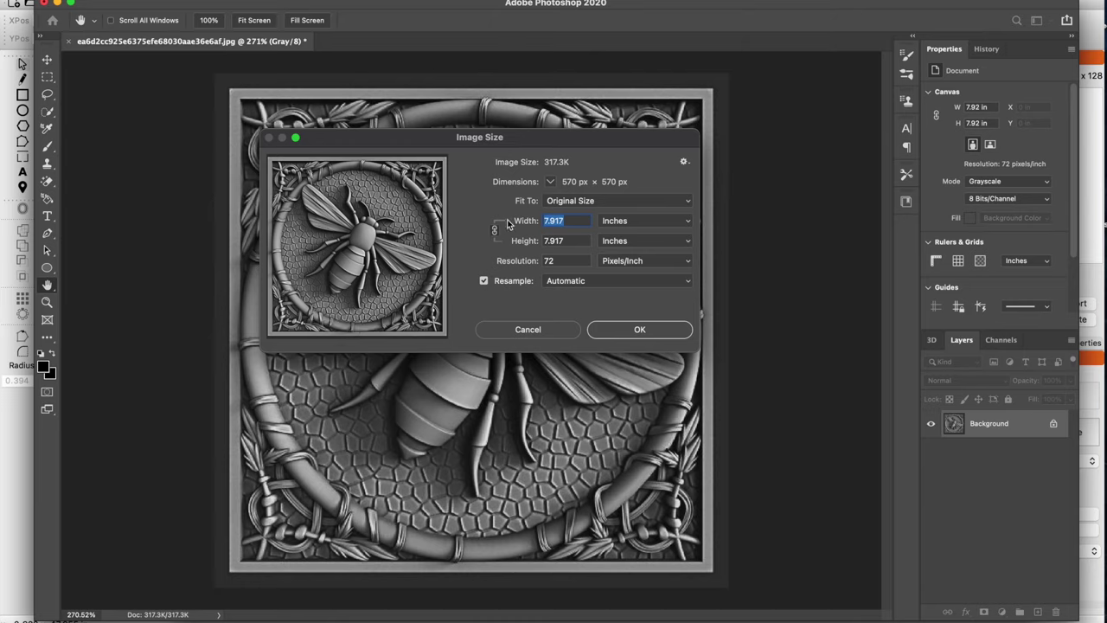
{"action": "type", "text": "4"}
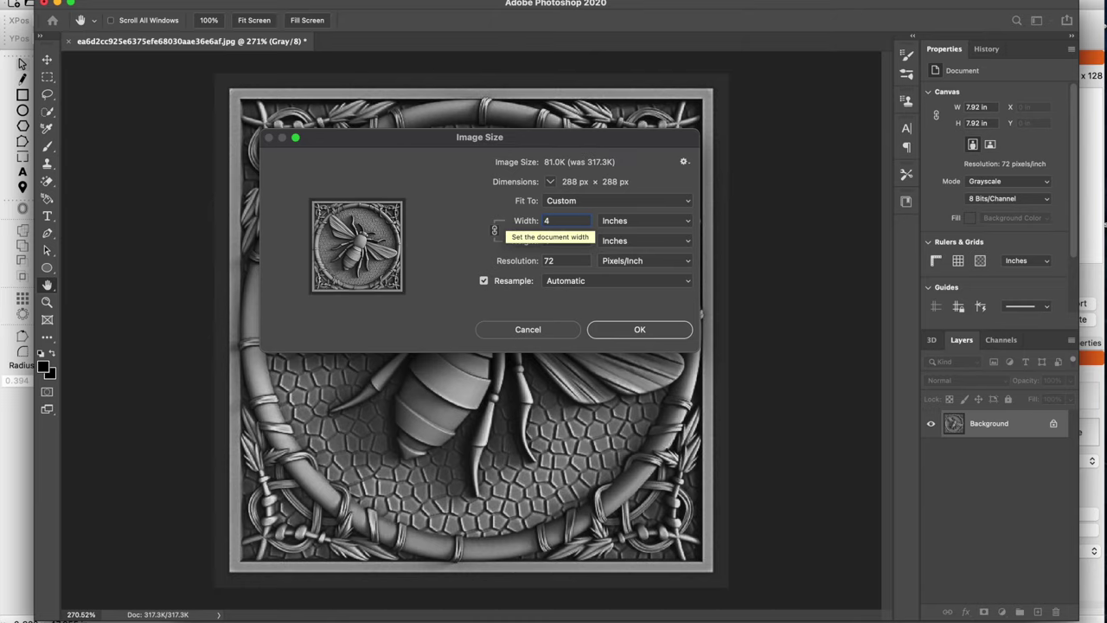
{"action": "key", "text": "Tab"}
{"action": "left_click", "coordinate": [565, 260]}
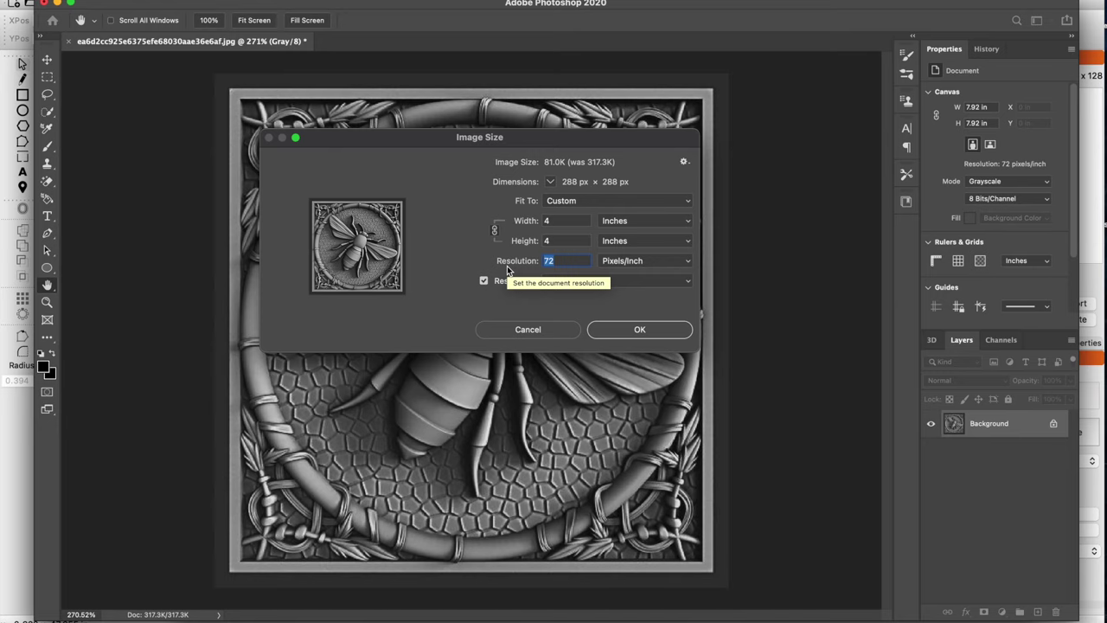
{"action": "type", "text": "400"}
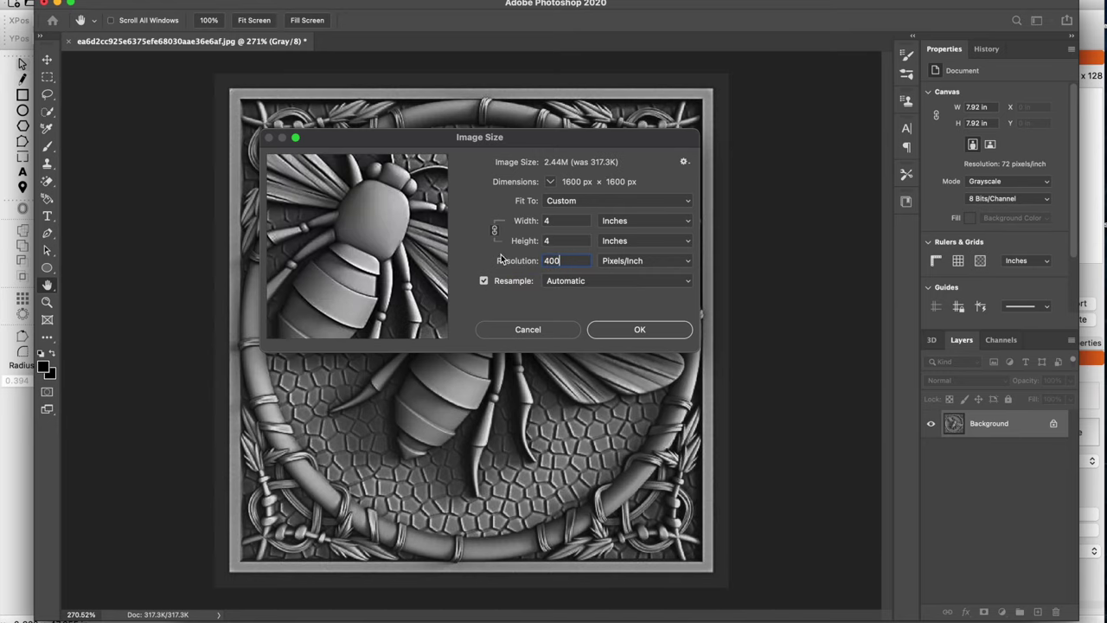
{"action": "left_click", "coordinate": [626, 335]}
{"action": "key", "text": "w"}
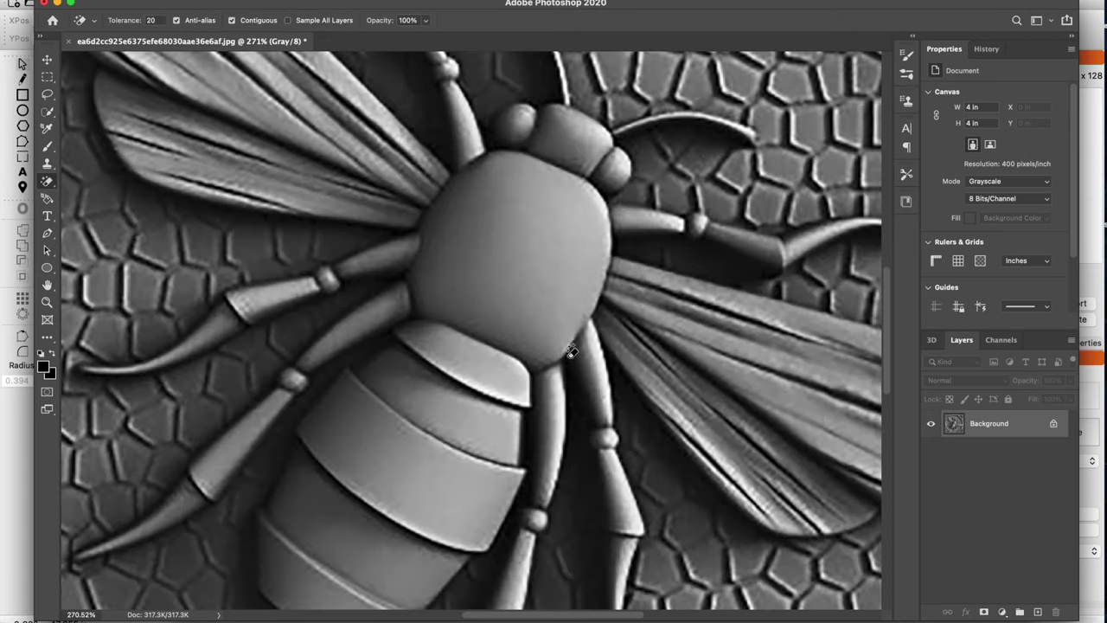
{"action": "scroll", "coordinate": [571, 350], "scroll_direction": "up", "scroll_amount": 1}
{"action": "scroll", "coordinate": [571, 355], "scroll_direction": "down", "scroll_amount": 3}
{"action": "scroll", "coordinate": [571, 356], "scroll_direction": "down", "scroll_amount": 4}
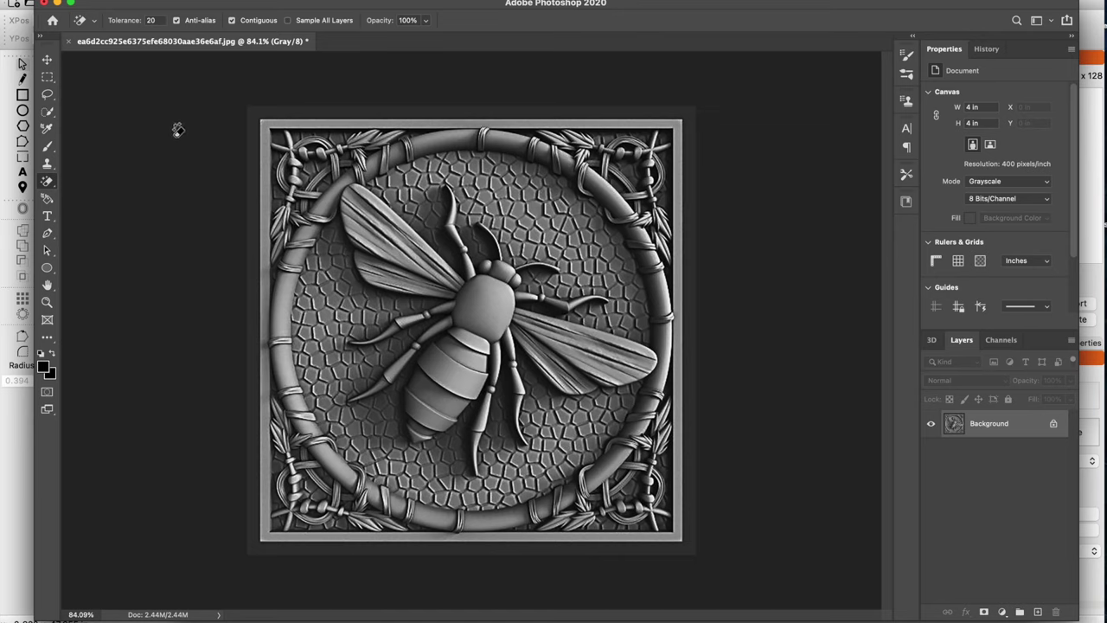
{"action": "left_click", "coordinate": [109, 1]}
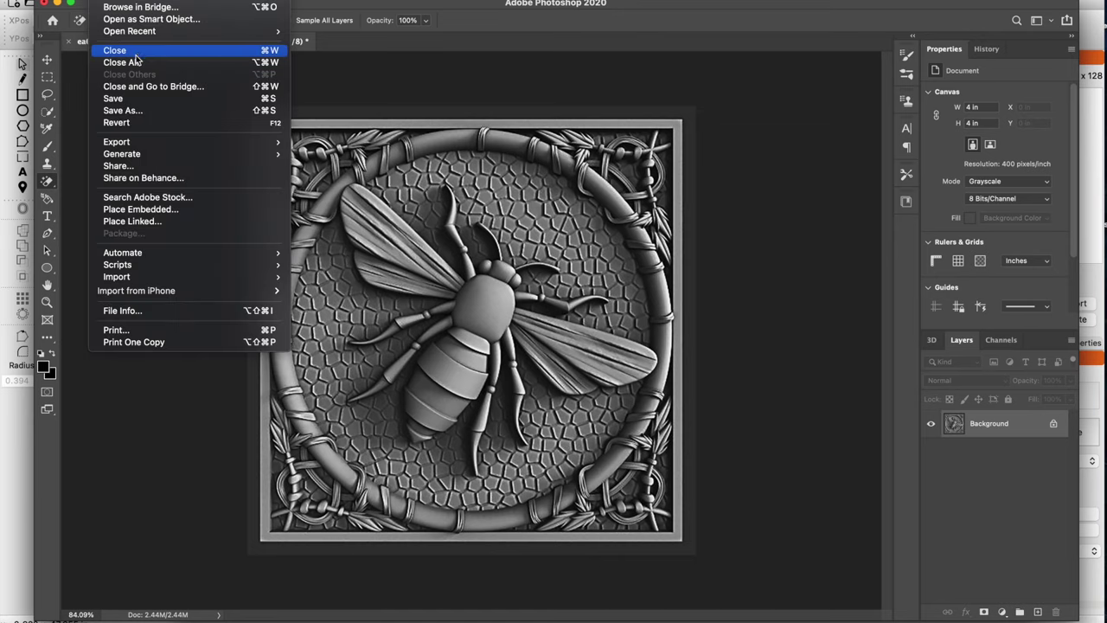
Quick Export the bee image as PNG named bee3d.png into Downloads
{"action": "mouse_move", "coordinate": [141, 144]}
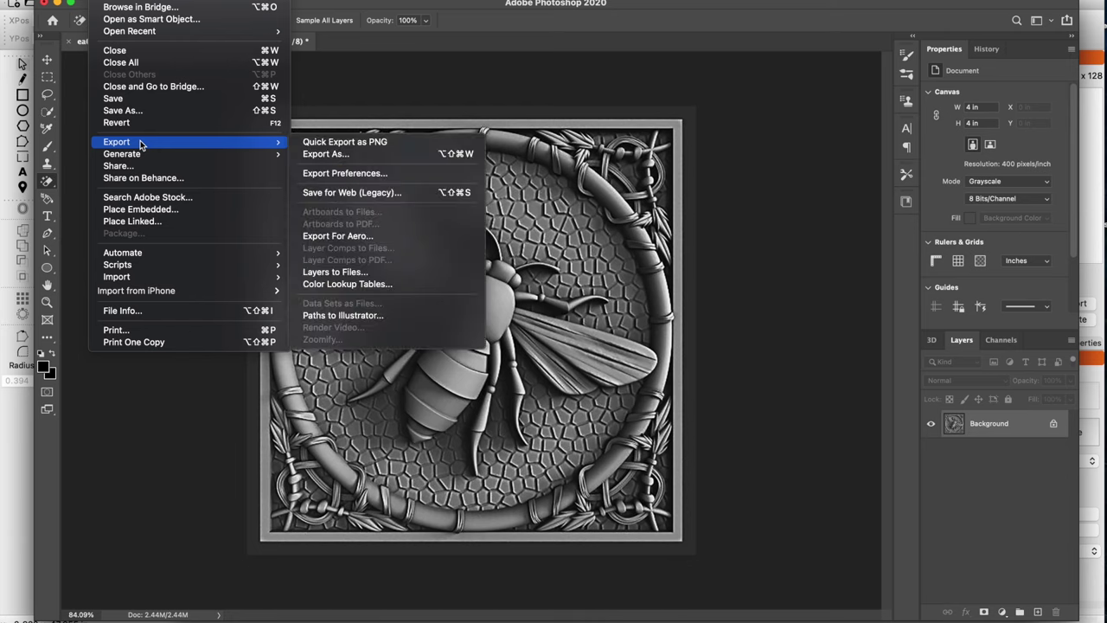
{"action": "left_click", "coordinate": [377, 142]}
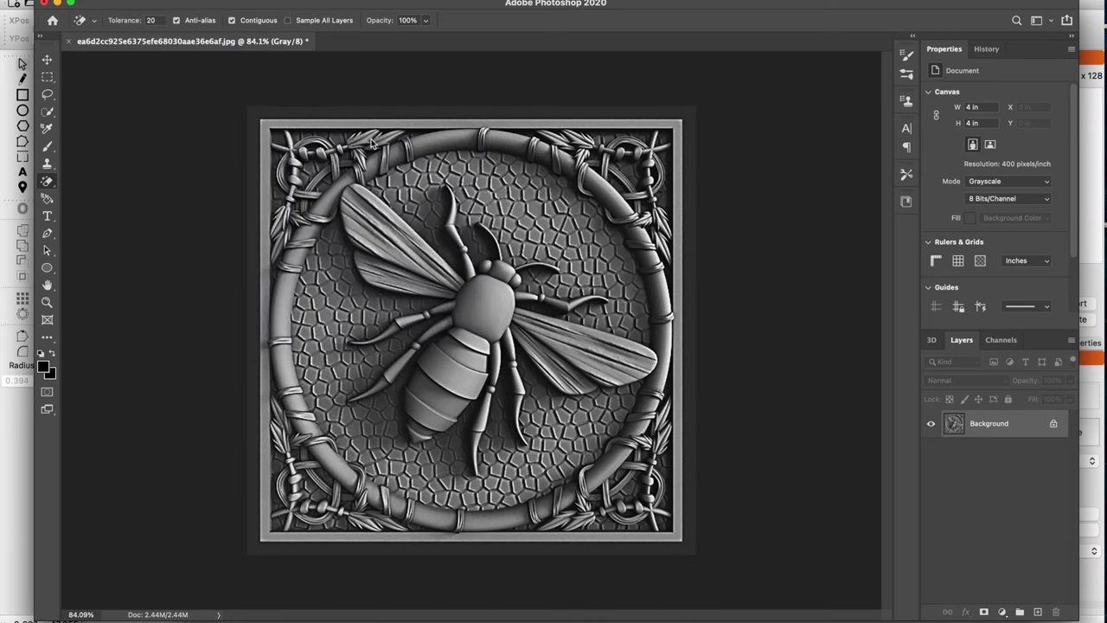
{"action": "left_click", "coordinate": [585, 112]}
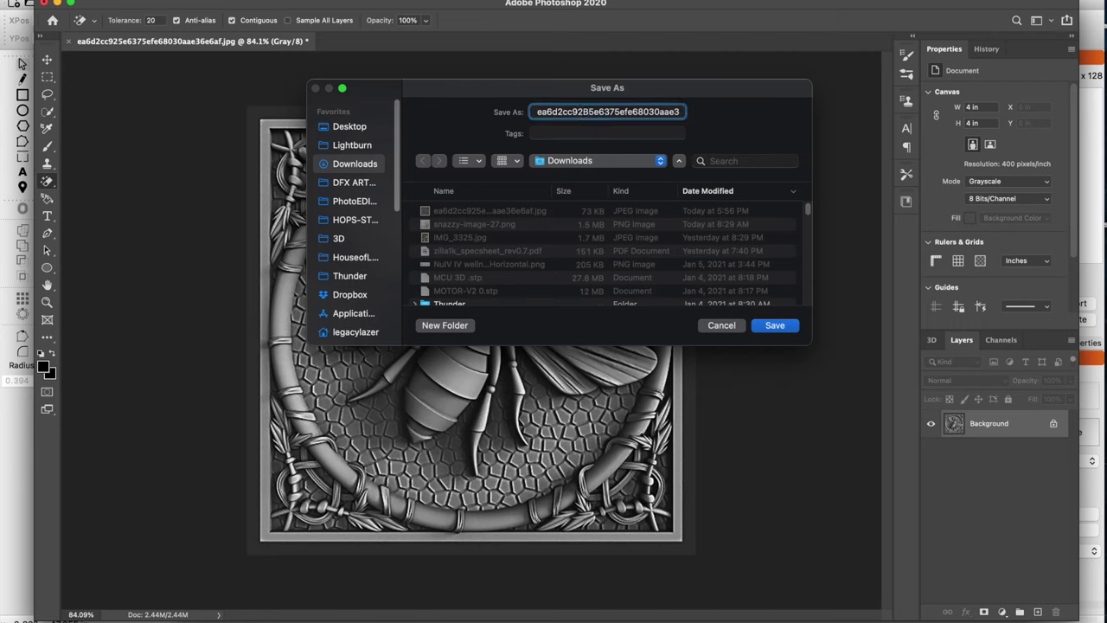
{"action": "double_click", "coordinate": [579, 107]}
{"action": "type", "text": "bee.png"}
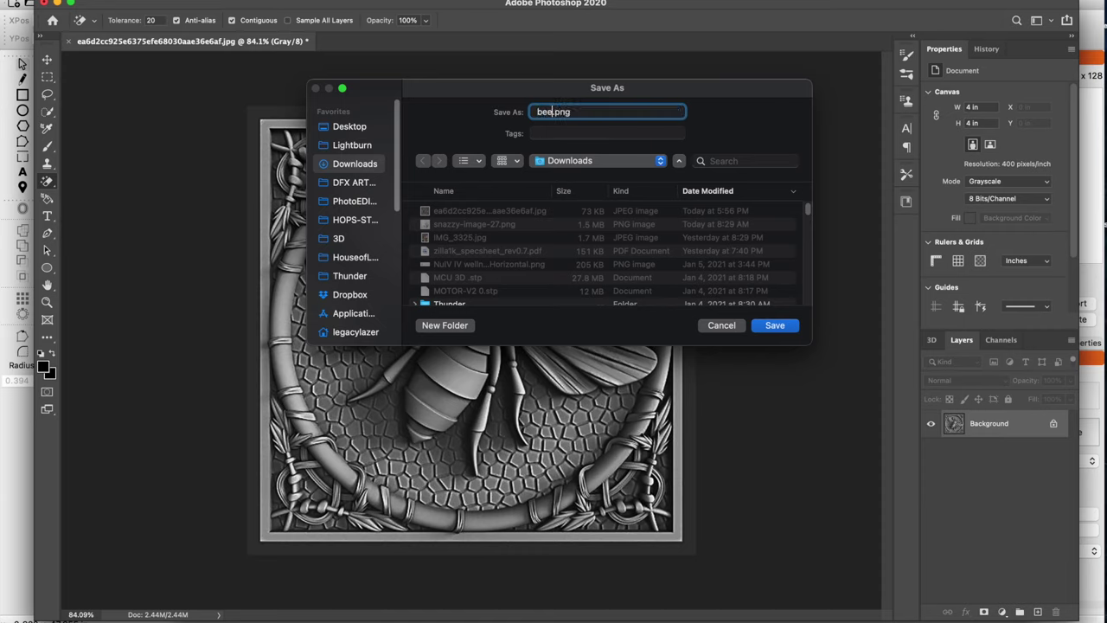
{"action": "type", "text": "3ed"}
{"action": "key", "text": "BackSpace"}
{"action": "key", "text": "BackSpace"}
{"action": "type", "text": "d"}
{"action": "left_click", "coordinate": [774, 326]}
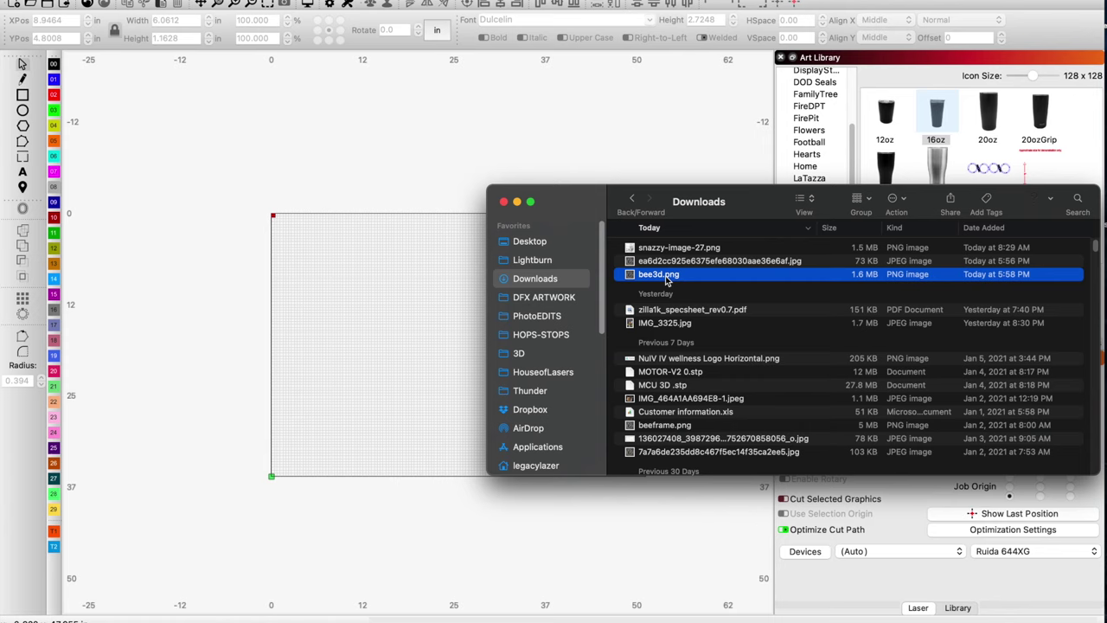
Import bee3d.png into LightBurn and inspect its C08 image layer settings (3.94 in/s, 20% power)
{"action": "left_click_drag", "start_coordinate": [666, 279], "coordinate": [421, 343]}
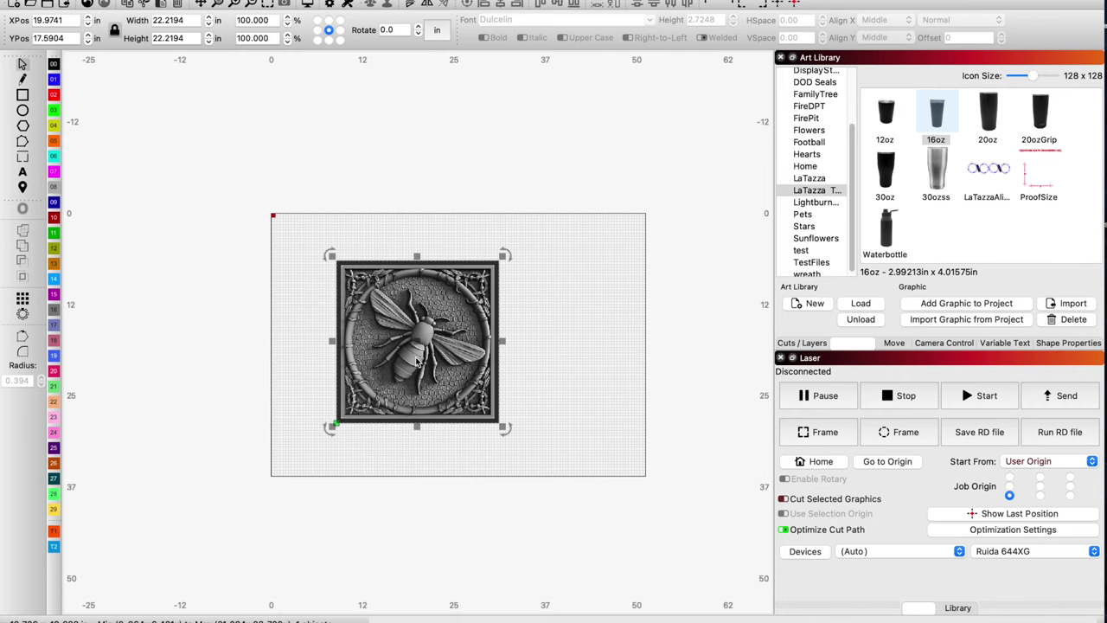
{"action": "scroll", "coordinate": [415, 356], "scroll_direction": "up", "scroll_amount": 5}
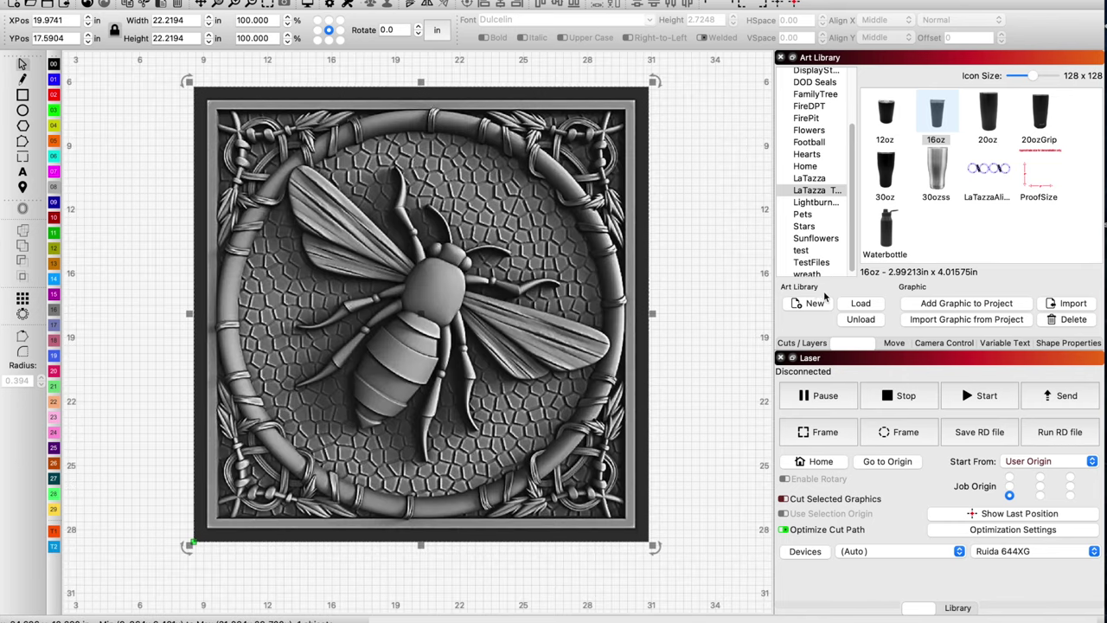
{"action": "left_click", "coordinate": [804, 343]}
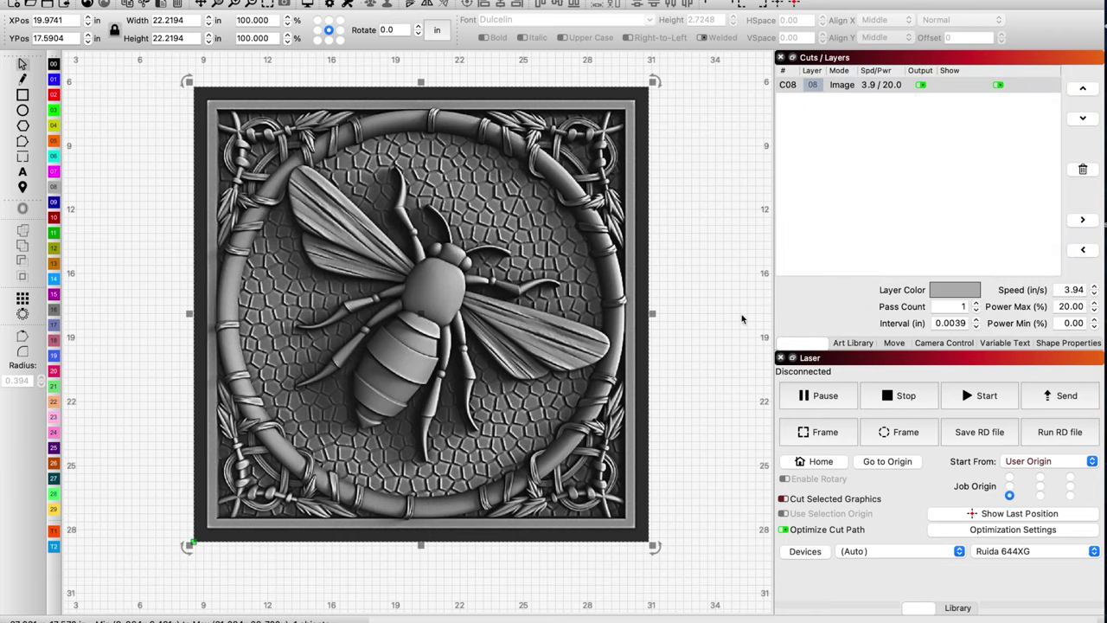
{"action": "double_click", "coordinate": [879, 88]}
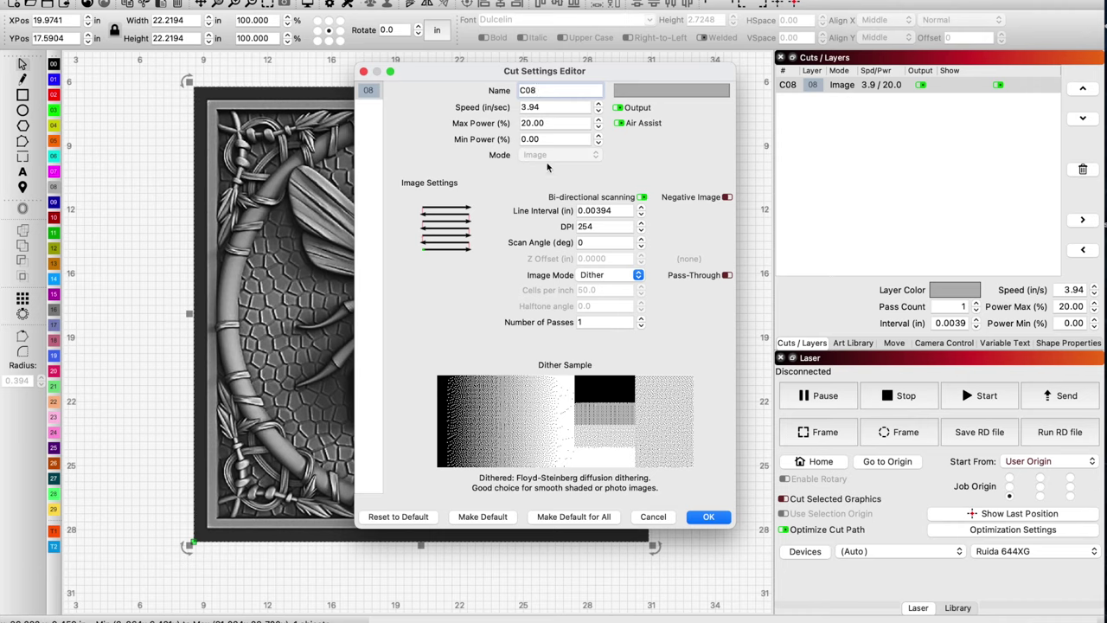
{"action": "double_click", "coordinate": [553, 107]}
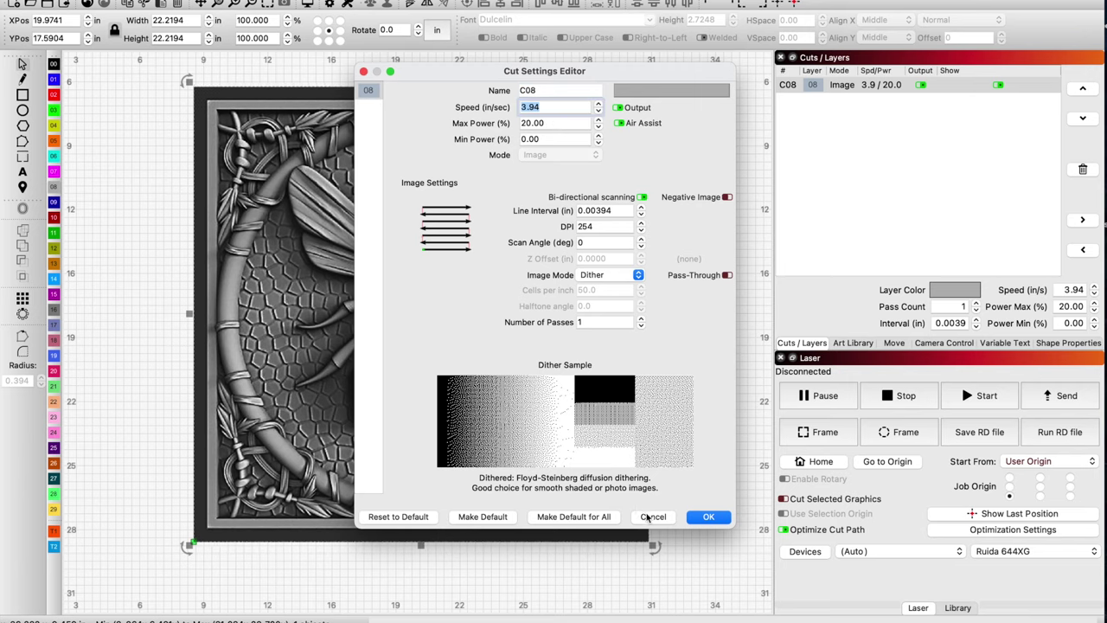
{"action": "left_click", "coordinate": [705, 516]}
Assign the bee image to layer C00, with DPI 300 and Grayscale image mode
{"action": "left_click", "coordinate": [54, 63]}
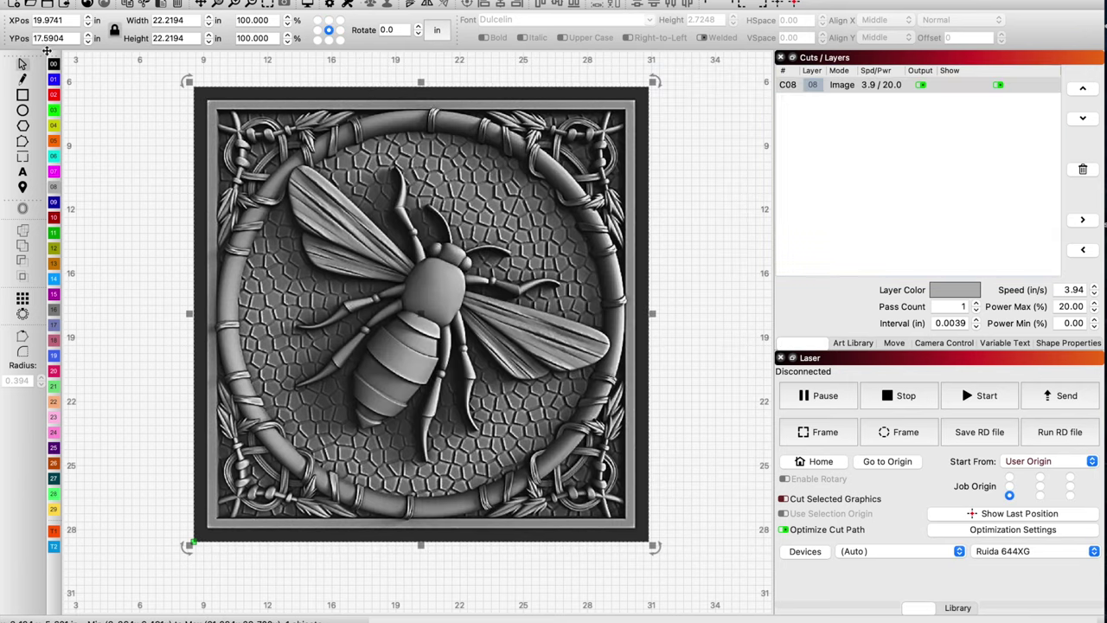
{"action": "double_click", "coordinate": [857, 86]}
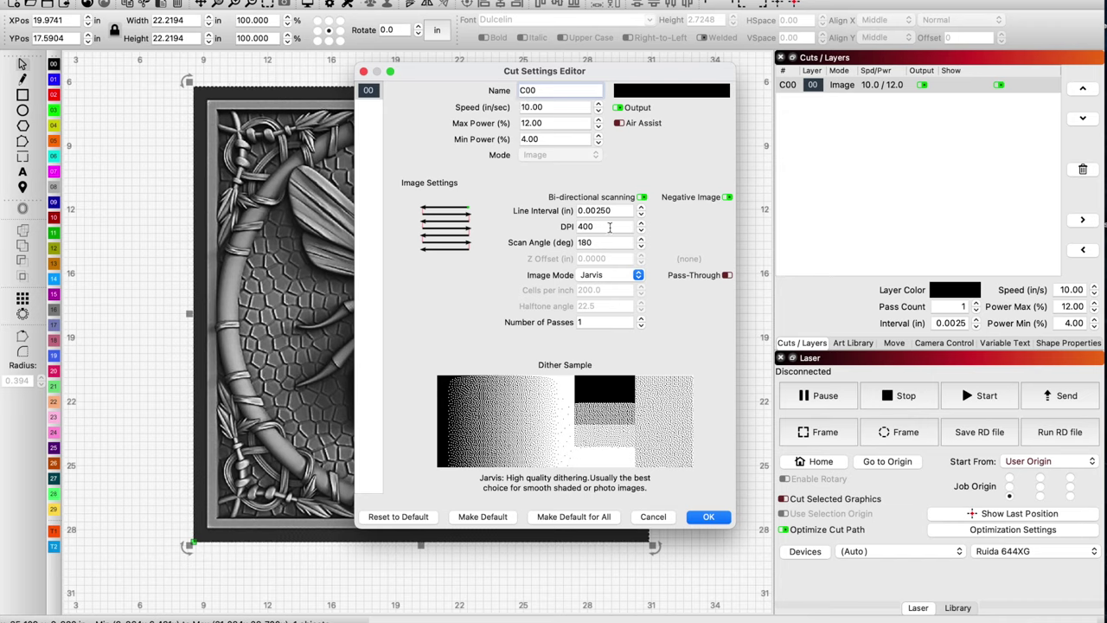
{"action": "left_click_drag", "start_coordinate": [605, 226], "coordinate": [570, 225]}
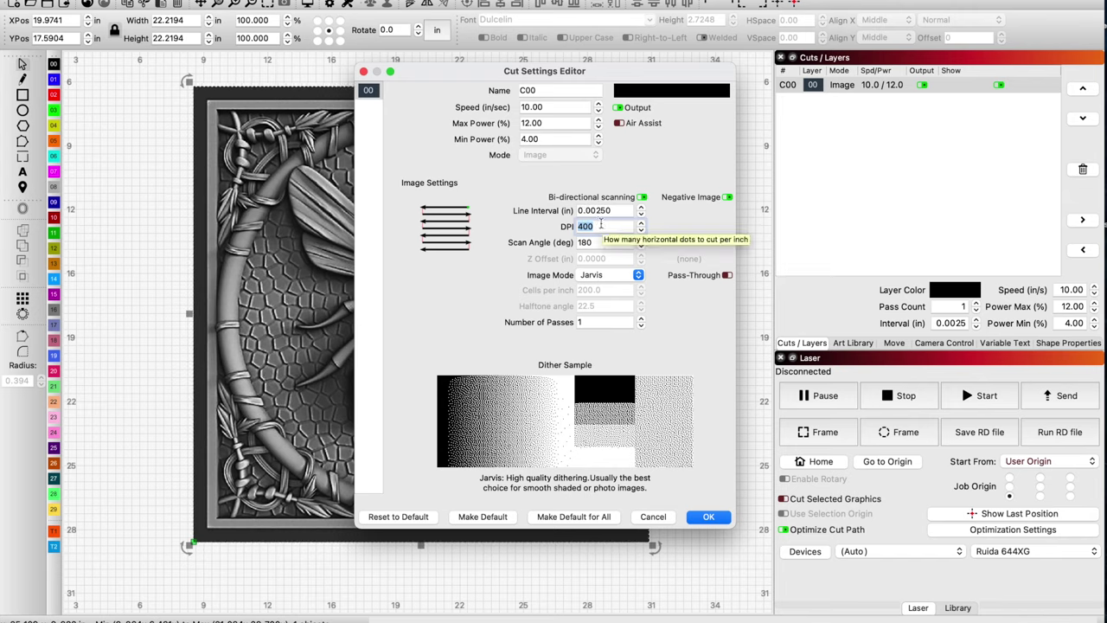
{"action": "type", "text": "3"}
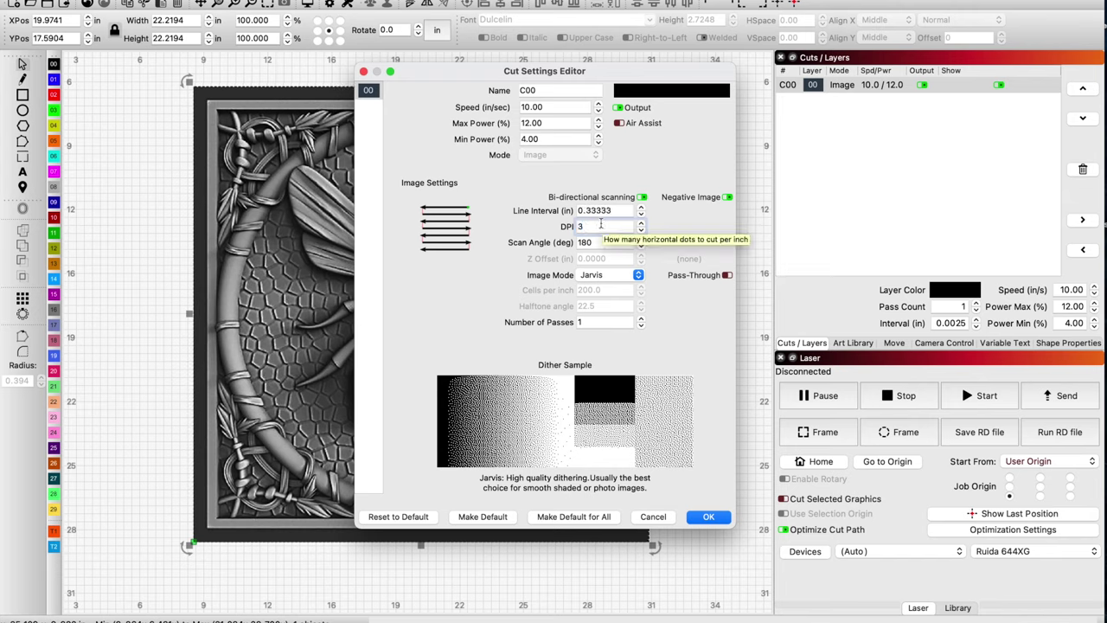
{"action": "type", "text": "00"}
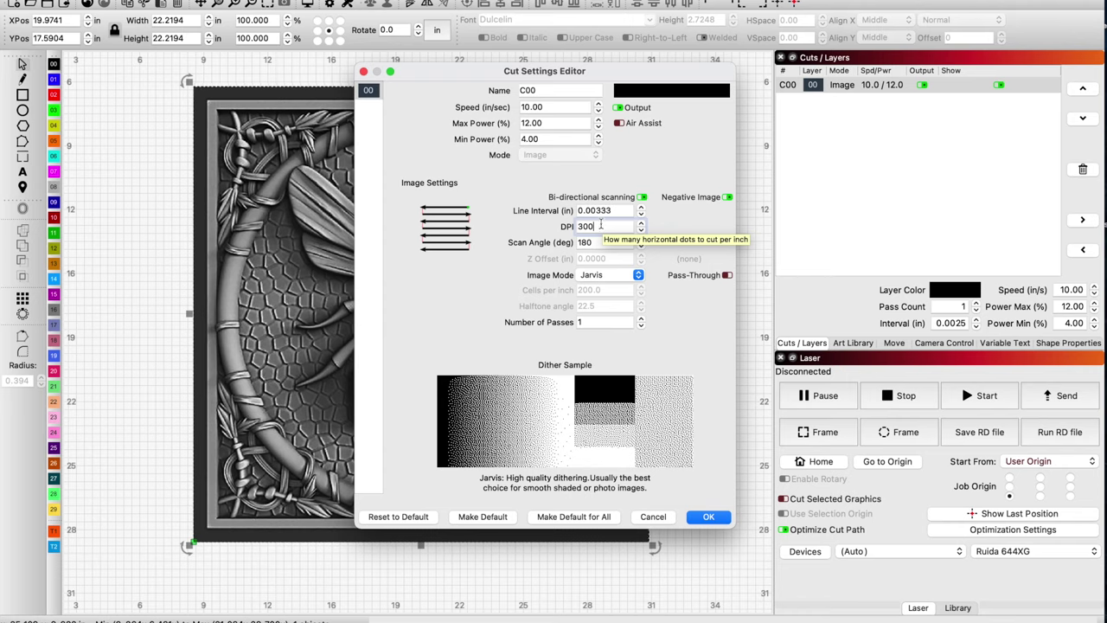
{"action": "left_click", "coordinate": [611, 275]}
{"action": "left_click", "coordinate": [605, 321]}
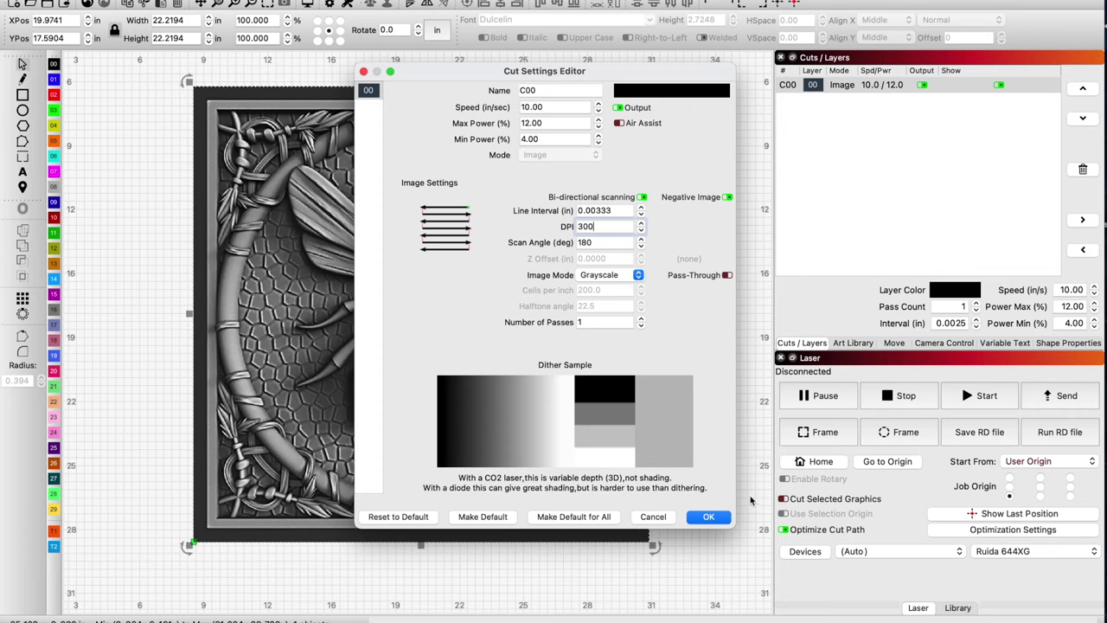
{"action": "left_click", "coordinate": [710, 519]}
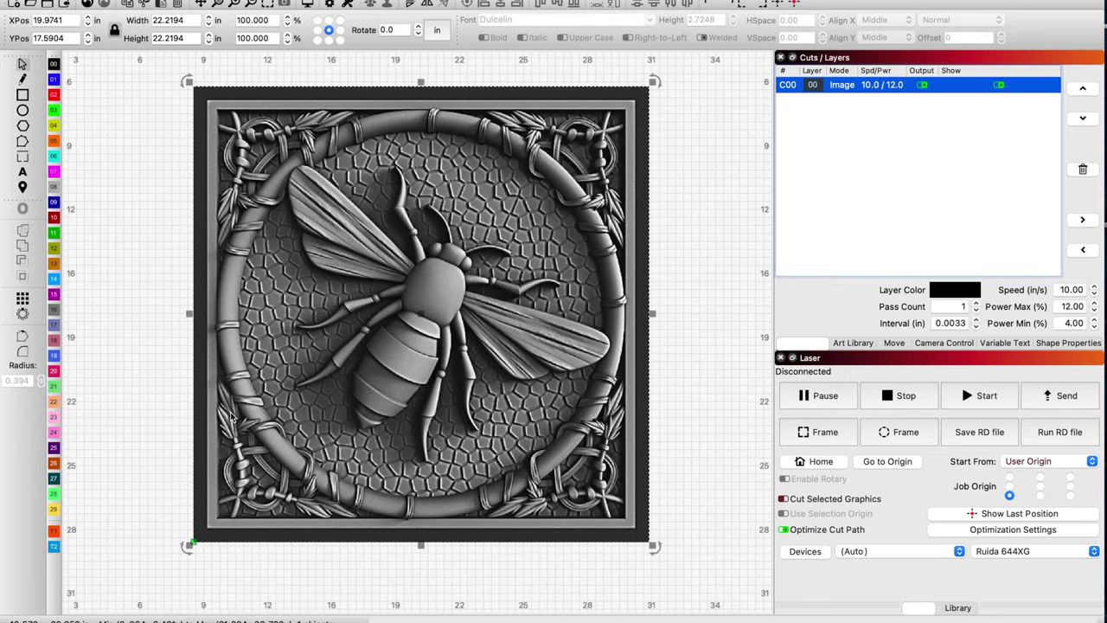
Change the C00 layer's Max Power to 26% and Min Power to 7%
{"action": "double_click", "coordinate": [886, 88]}
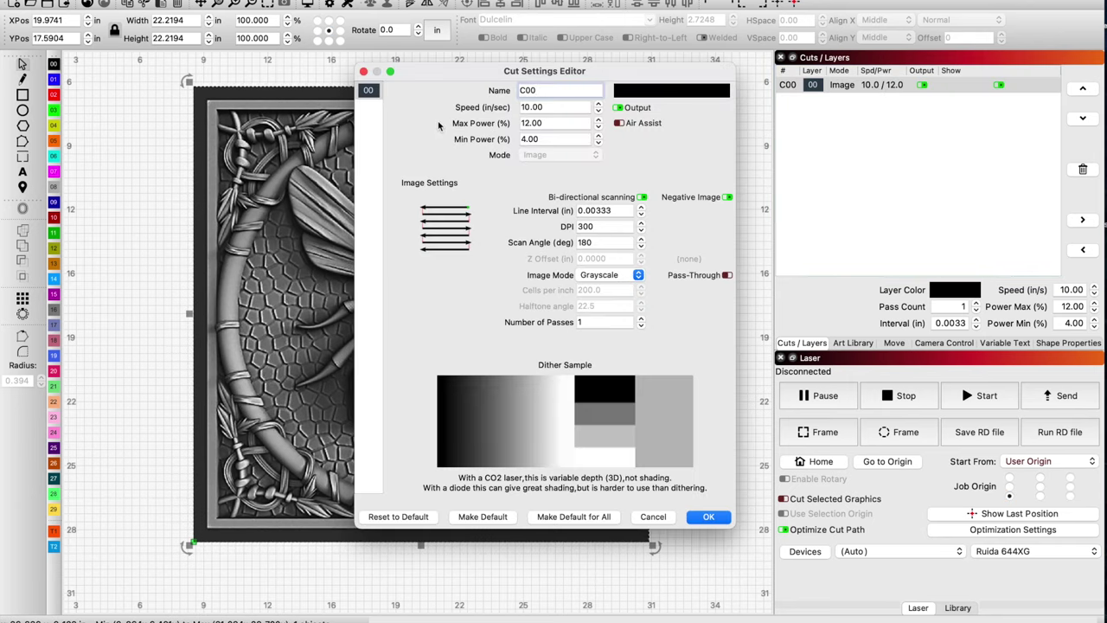
{"action": "left_click_drag", "start_coordinate": [563, 123], "coordinate": [462, 127]}
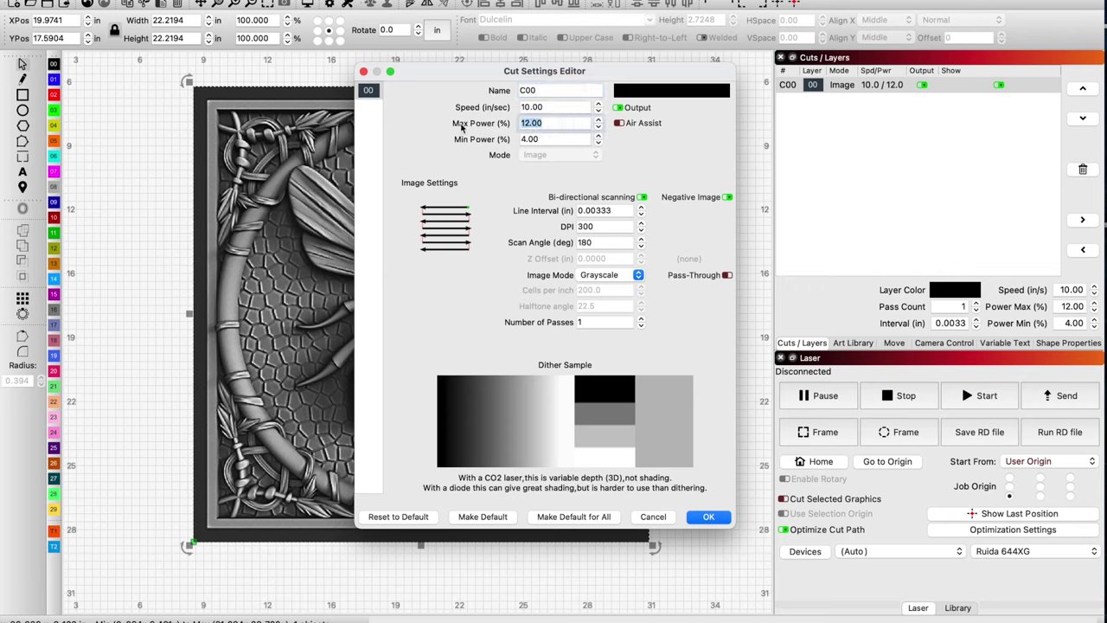
{"action": "type", "text": "26"}
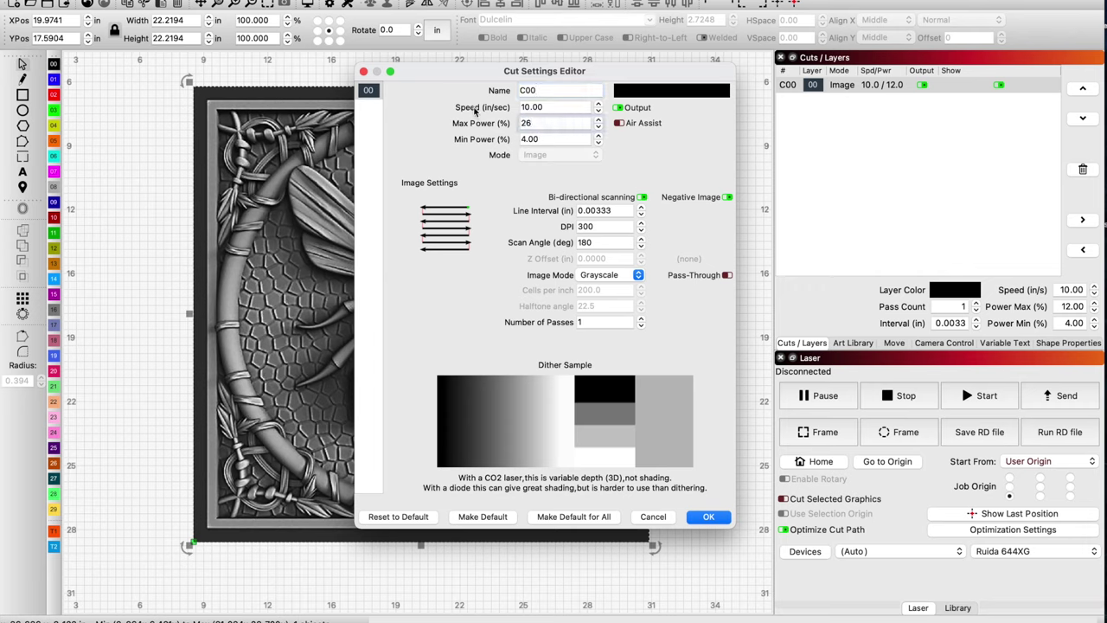
{"action": "key", "text": "Tab"}
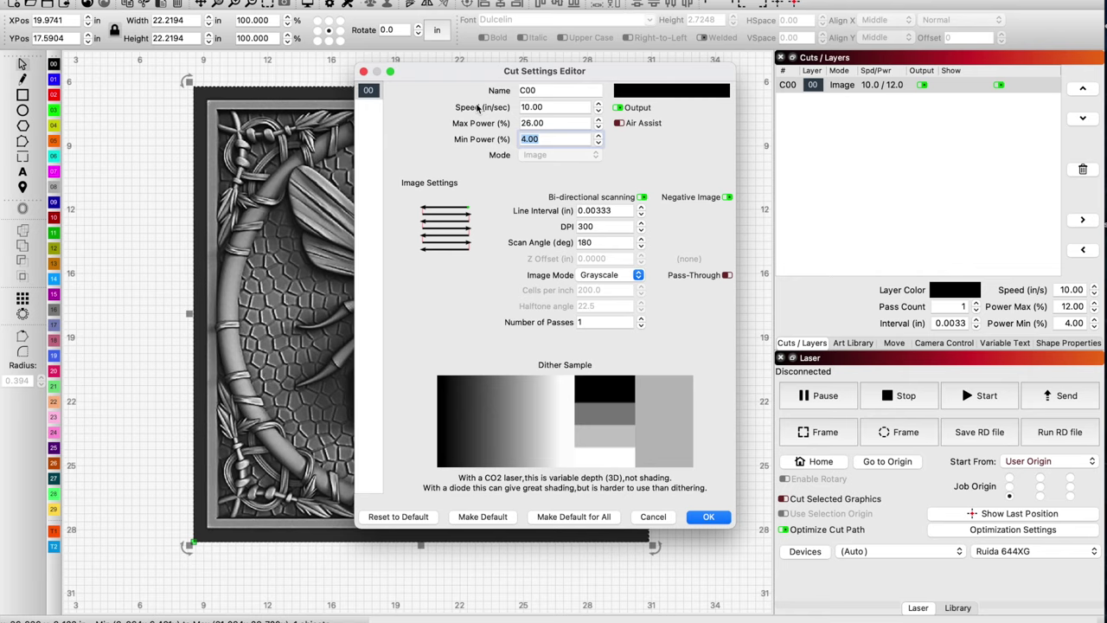
{"action": "type", "text": "8"}
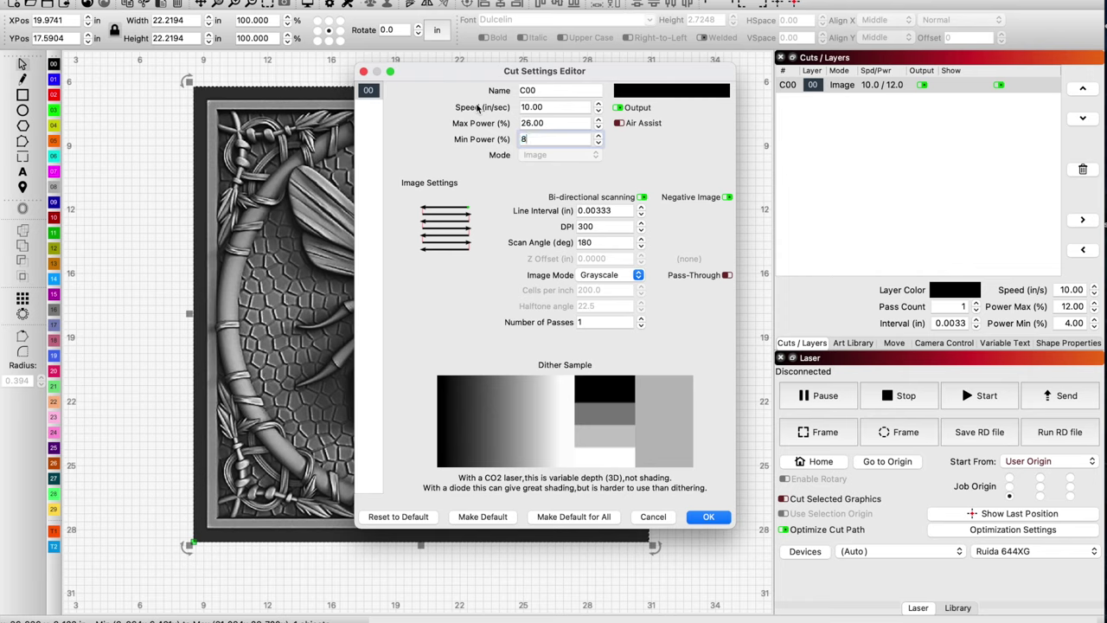
{"action": "key", "text": "BackSpace"}
{"action": "type", "text": "7"}
{"action": "key", "text": "Tab"}
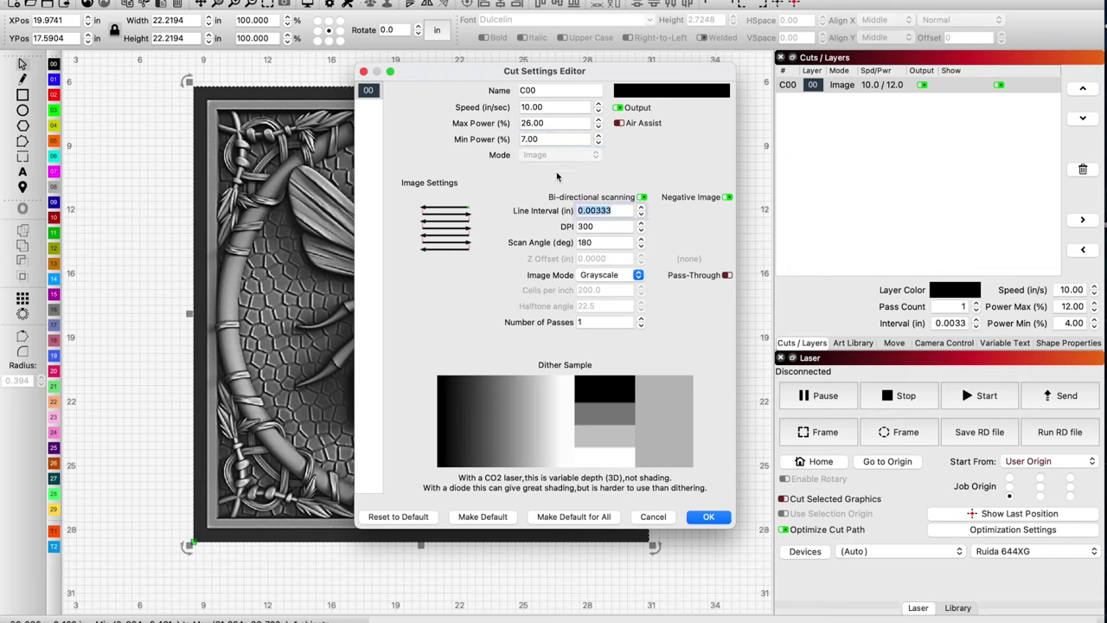
Switch off Negative Image for layer C00 and apply the 26%/7% power settings
{"action": "left_click_drag", "start_coordinate": [617, 210], "coordinate": [595, 211]}
{"action": "double_click", "coordinate": [588, 244]}
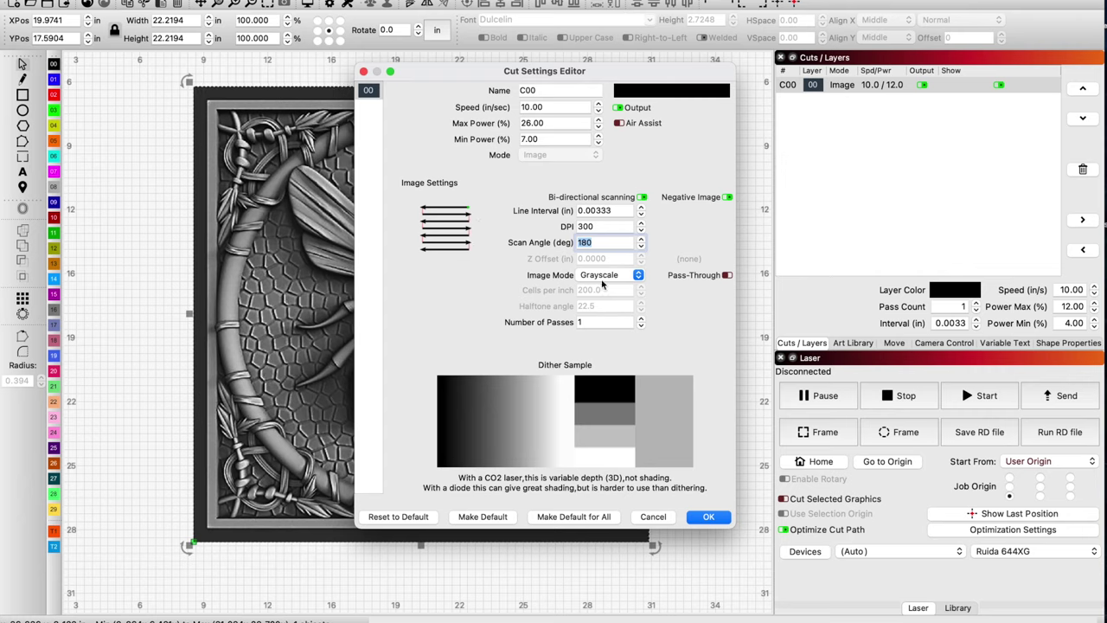
{"action": "left_click", "coordinate": [726, 197]}
{"action": "key", "text": "Return"}
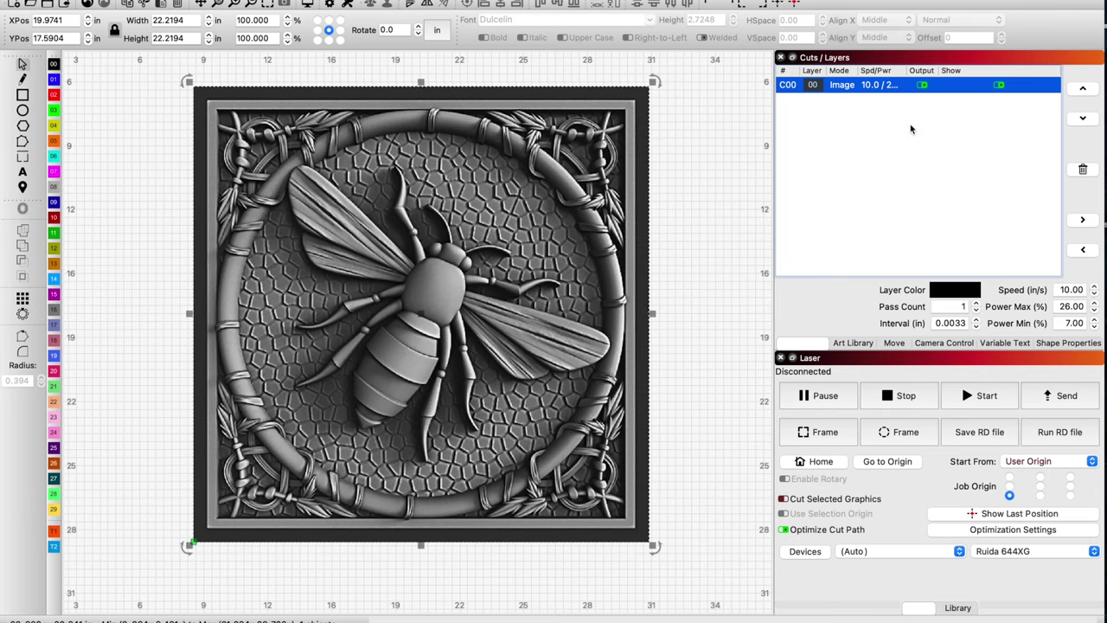
{"action": "double_click", "coordinate": [884, 84]}
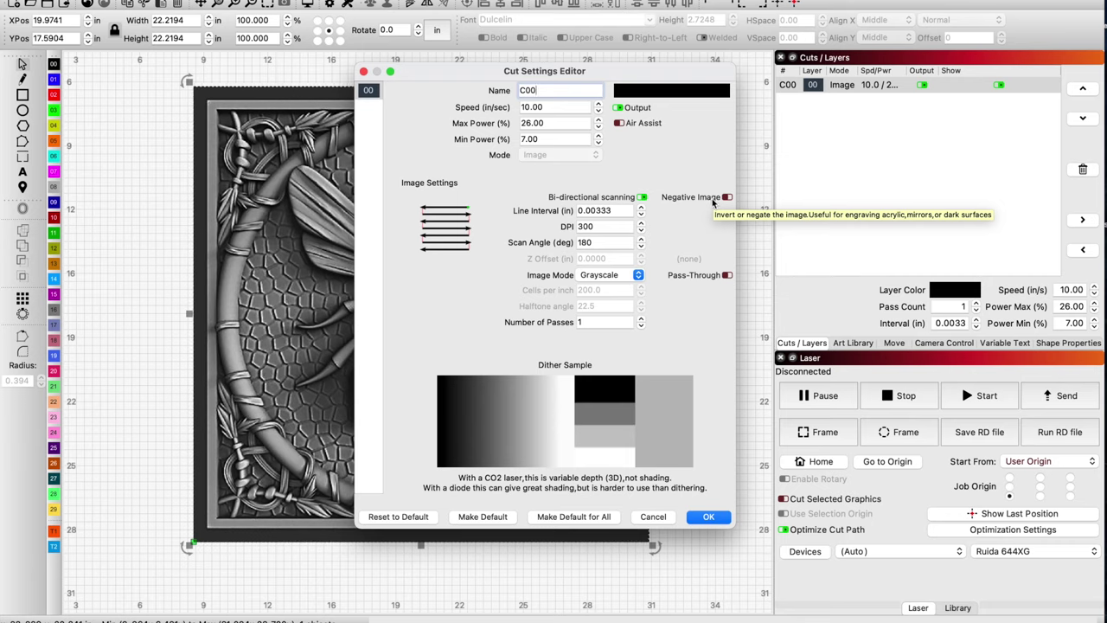
{"action": "left_click", "coordinate": [713, 199]}
{"action": "left_click", "coordinate": [713, 199]}
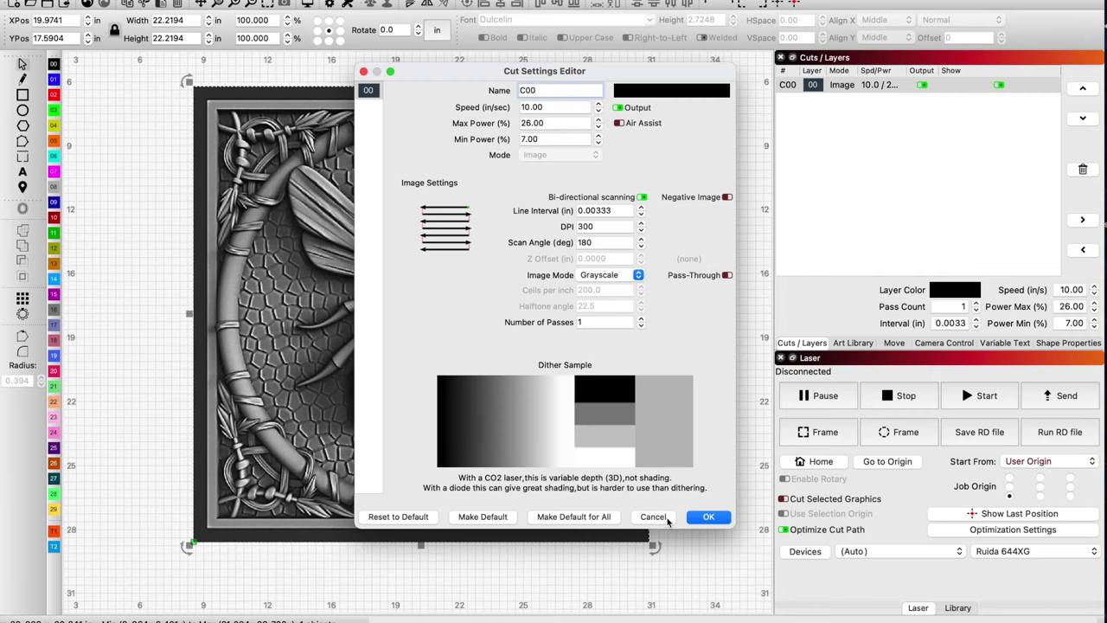
{"action": "left_click", "coordinate": [666, 522]}
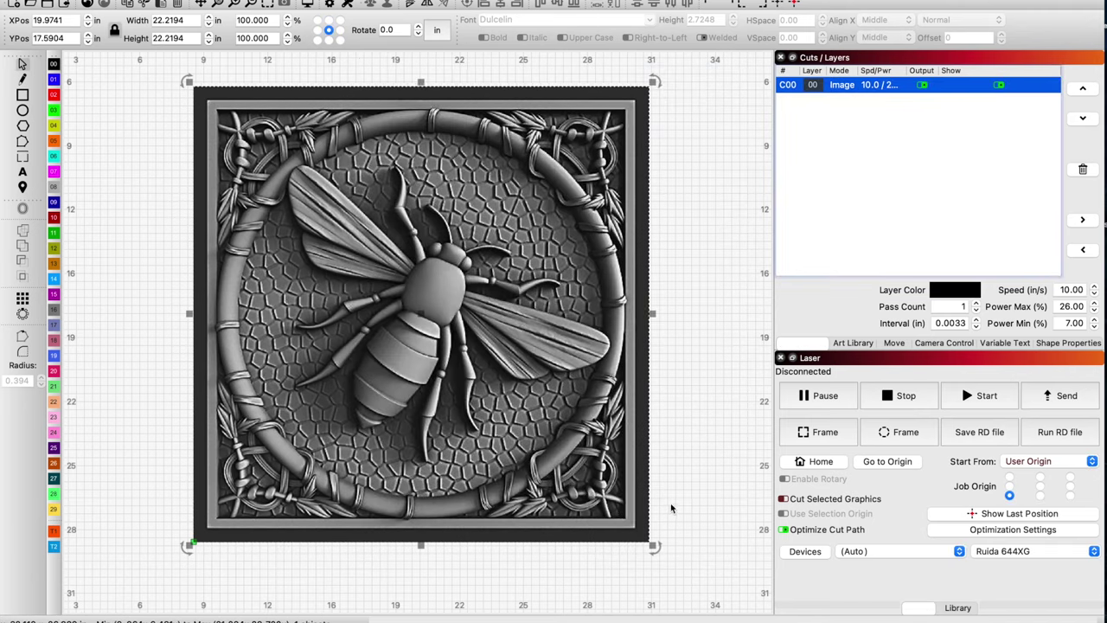
{"action": "double_click", "coordinate": [869, 85]}
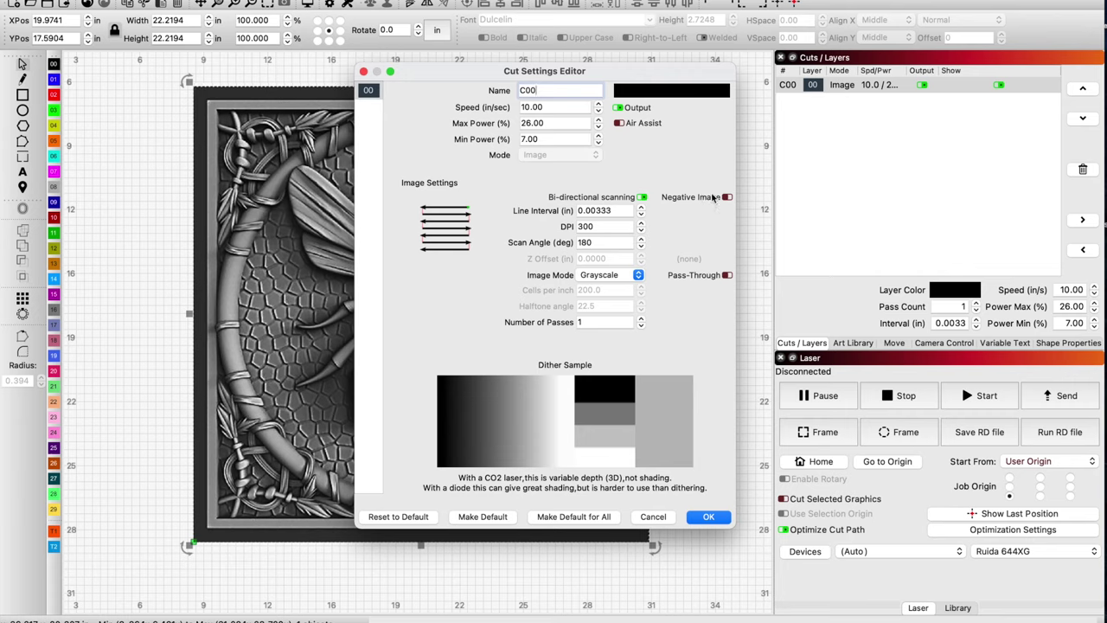
{"action": "left_click", "coordinate": [724, 520]}
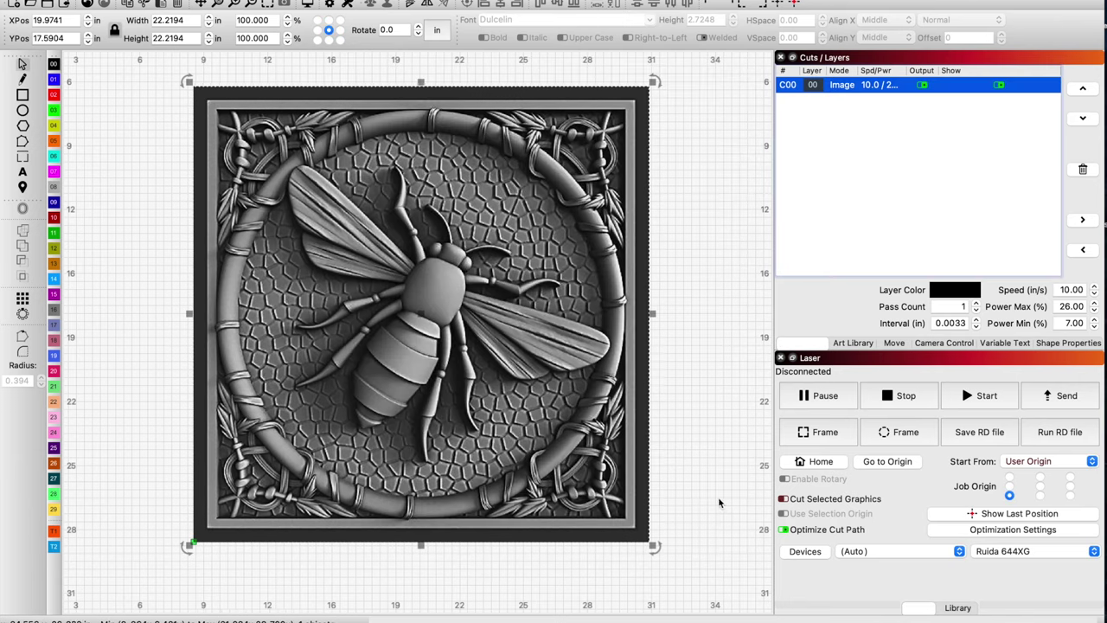